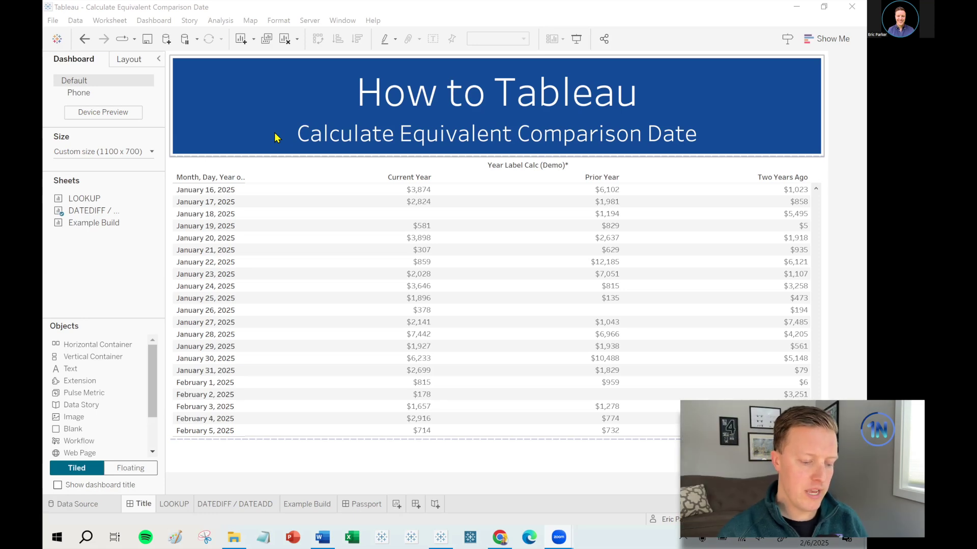
# Inspect the February 5 tooltips for Current Year, Prior Year and Two Years Ago on the Title dashboard
pyautogui.moveTo(421, 432)
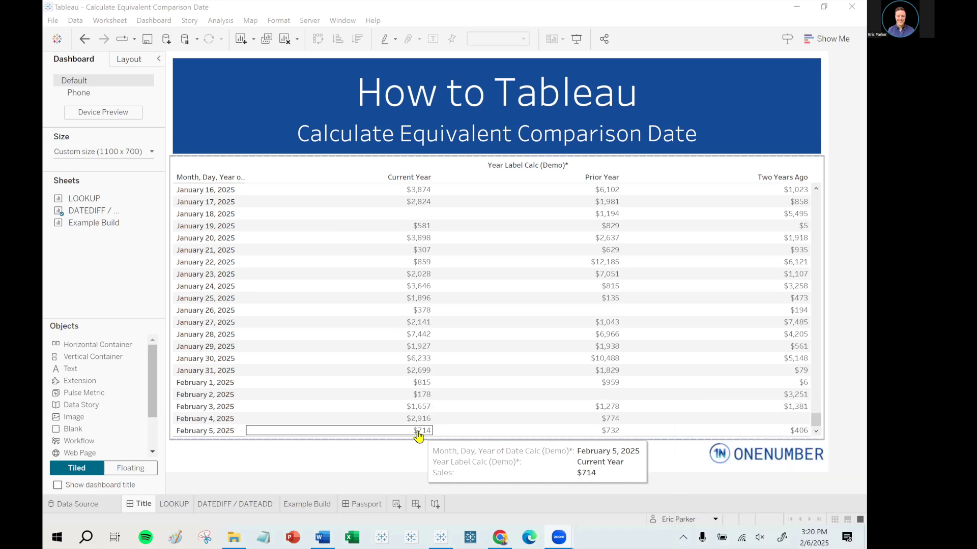
pyautogui.moveTo(580, 432)
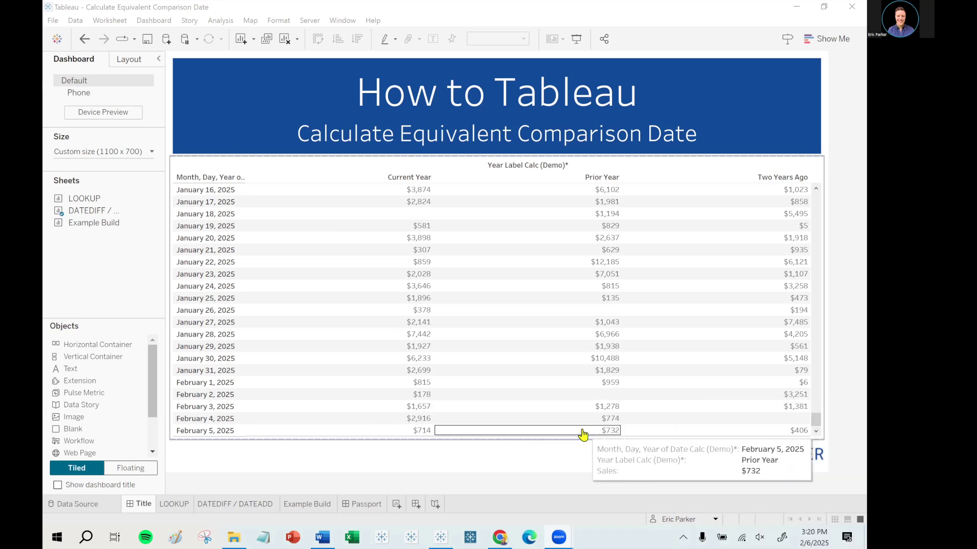
pyautogui.moveTo(737, 436)
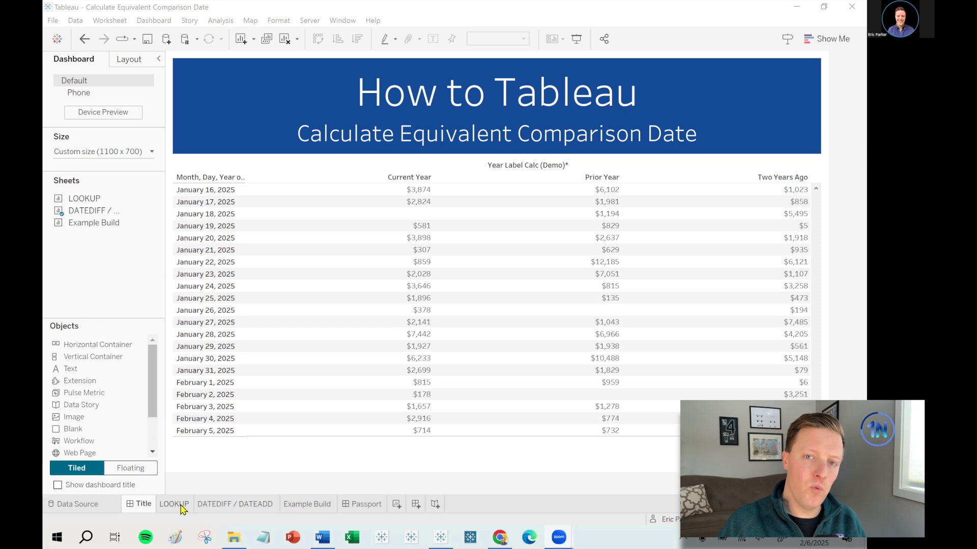
# Show the LOOKUP worksheet and widen its shelves and cards pane slightly
pyautogui.click(181, 506)
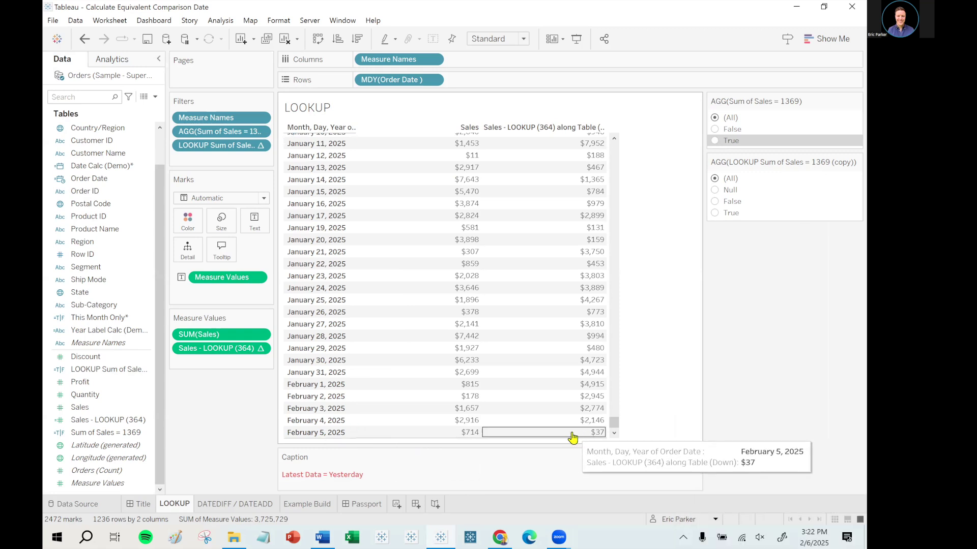
pyautogui.click(145, 504)
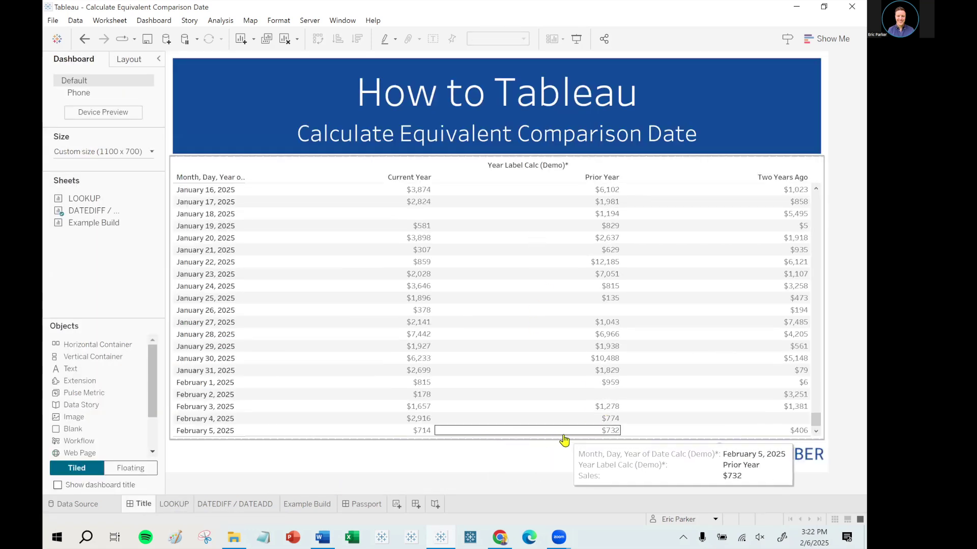
pyautogui.click(187, 507)
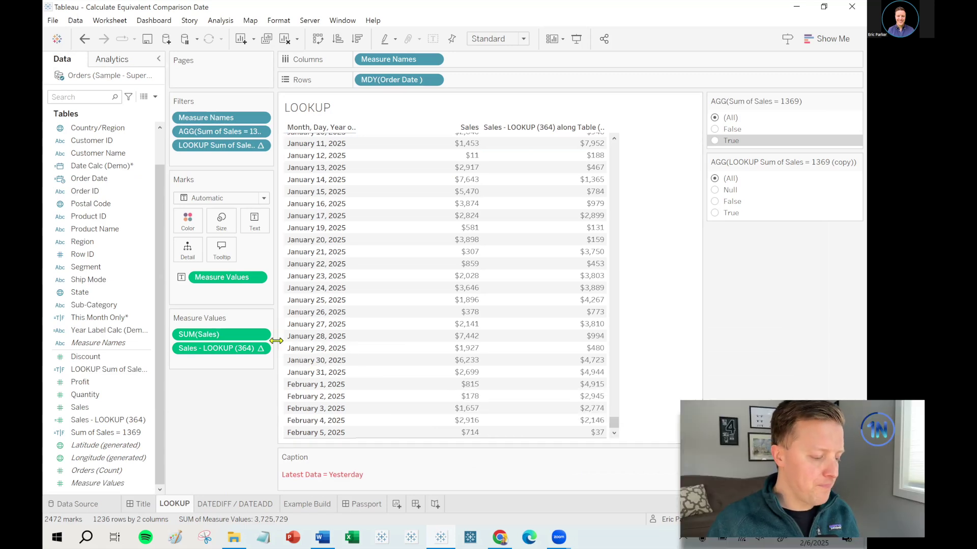
pyautogui.moveTo(276, 340); pyautogui.dragTo(287, 341)
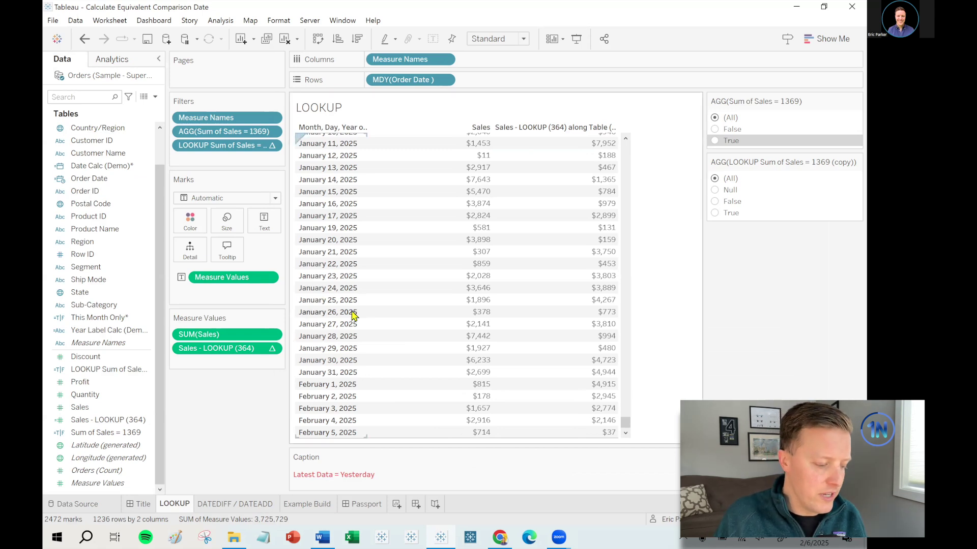
# Select the November 30 and December 2 rows, clear them, then open Sales - LOOKUP (364) options
pyautogui.scroll(5, 354, 314)
pyautogui.scroll(7, 353, 314)
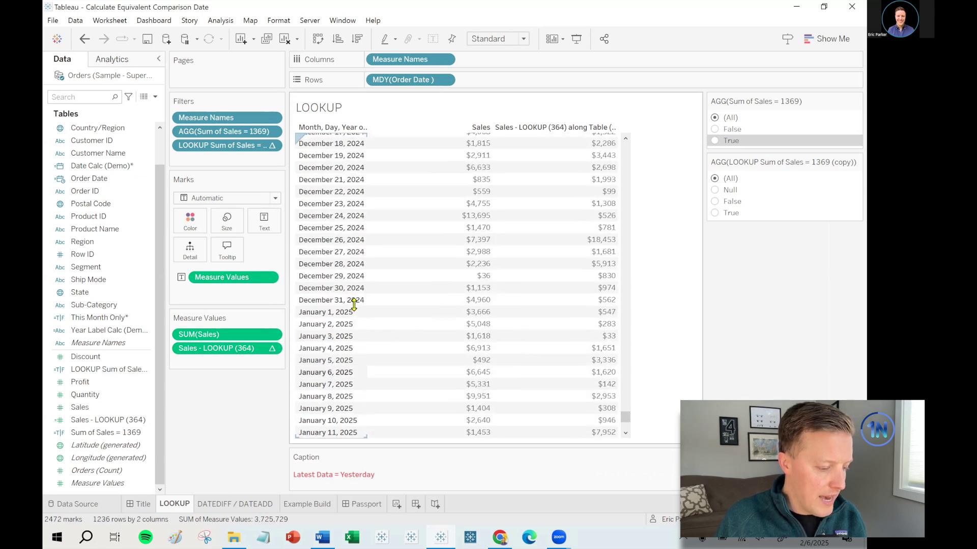
pyautogui.scroll(5, 354, 304)
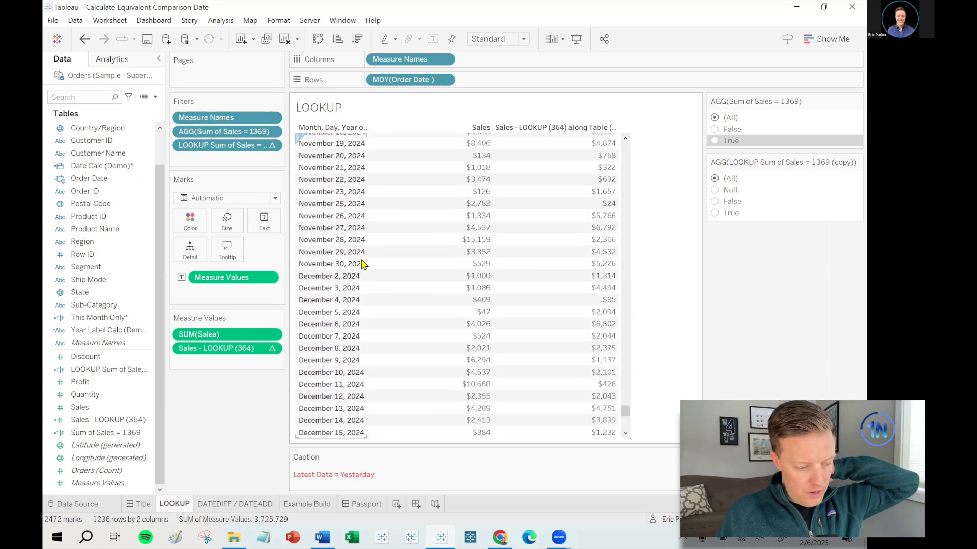
pyautogui.click(345, 266)
pyautogui.keyDown('ctrl'); pyautogui.click(349, 277); pyautogui.keyUp('ctrl')
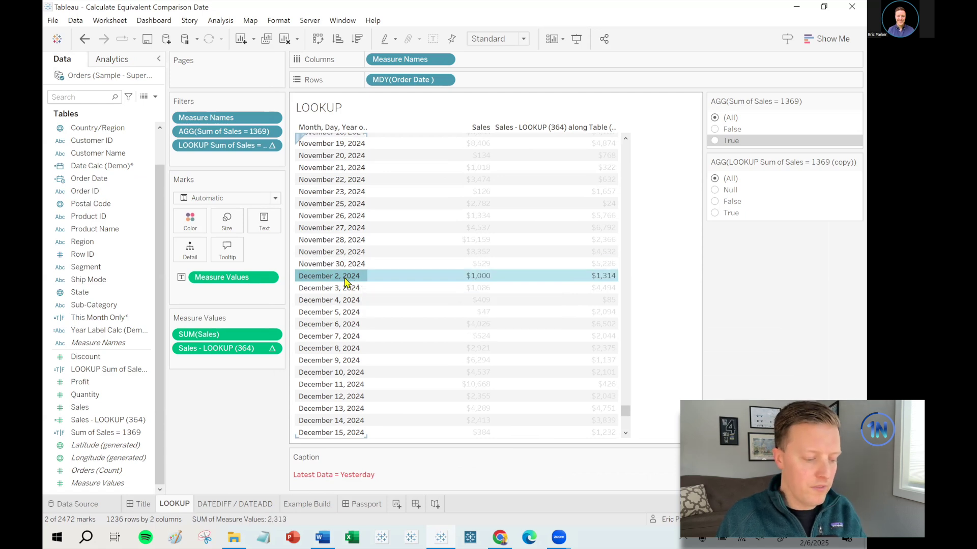
pyautogui.press('Escape')
pyautogui.moveTo(625, 412); pyautogui.dragTo(625, 422)
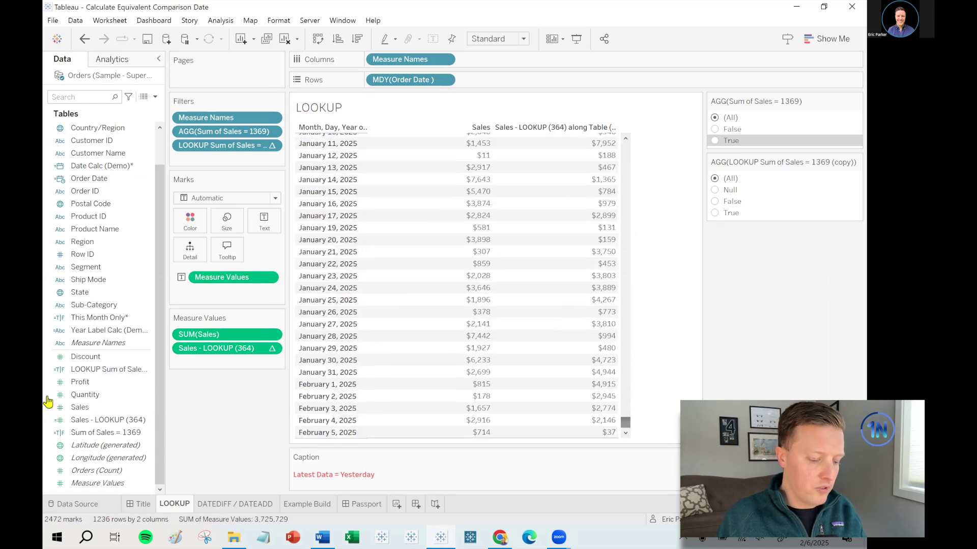
pyautogui.rightClick(108, 421)
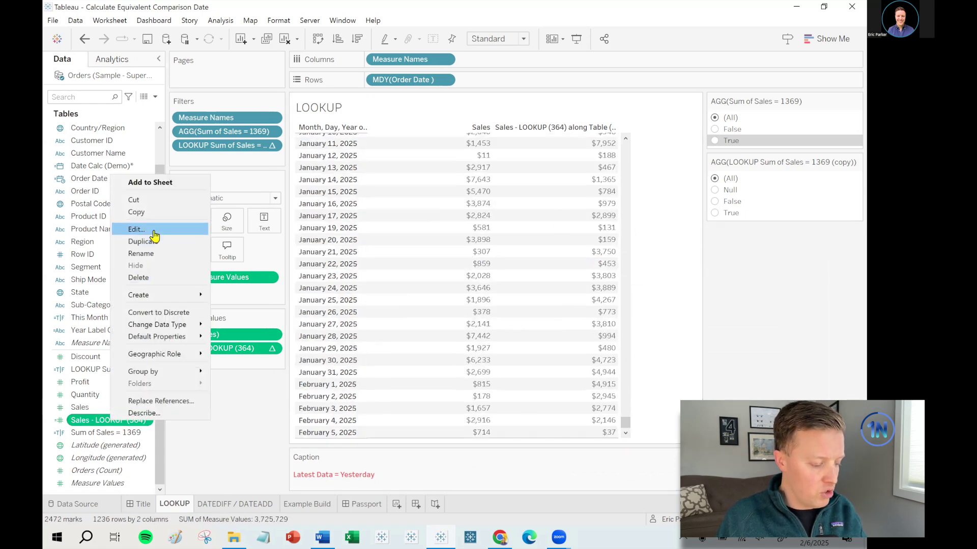
# Open the Sales - LOOKUP (364) calculation, enlarge its text, and highlight the -364 offset
pyautogui.click(136, 230)
pyautogui.moveTo(404, 214); pyautogui.dragTo(555, 245)
pyautogui.moveTo(702, 258); pyautogui.dragTo(354, 272)
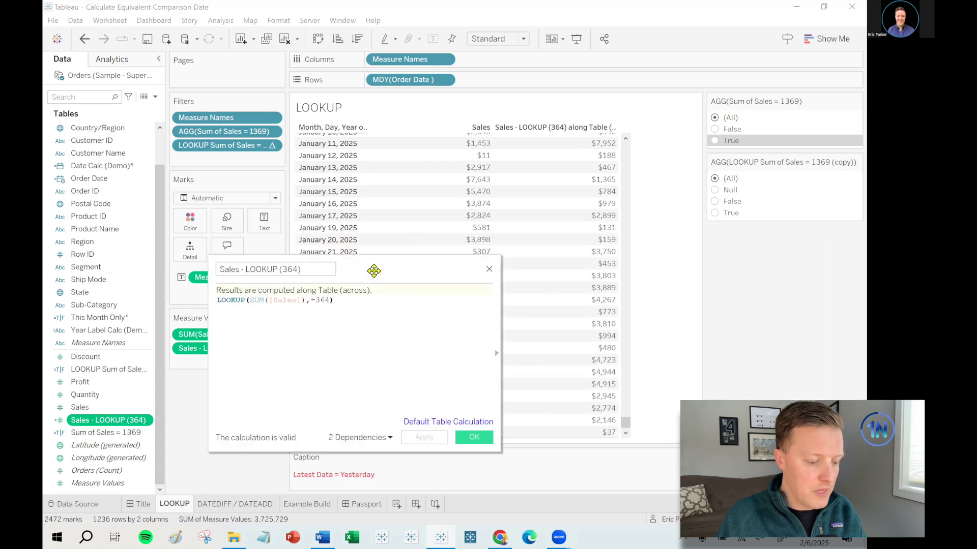
pyautogui.scroll(4, 353, 322)
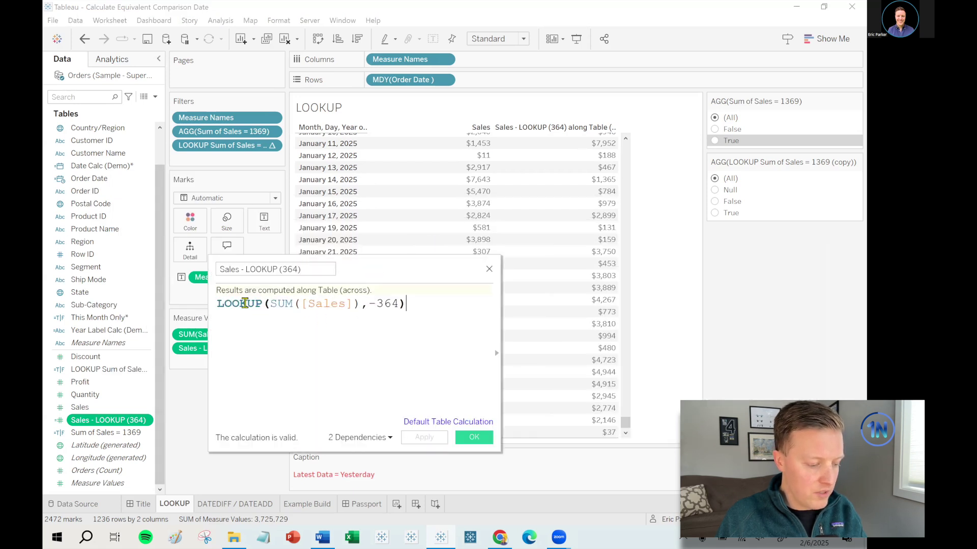
pyautogui.click(369, 303)
pyautogui.doubleClick(391, 304)
pyautogui.click(427, 342)
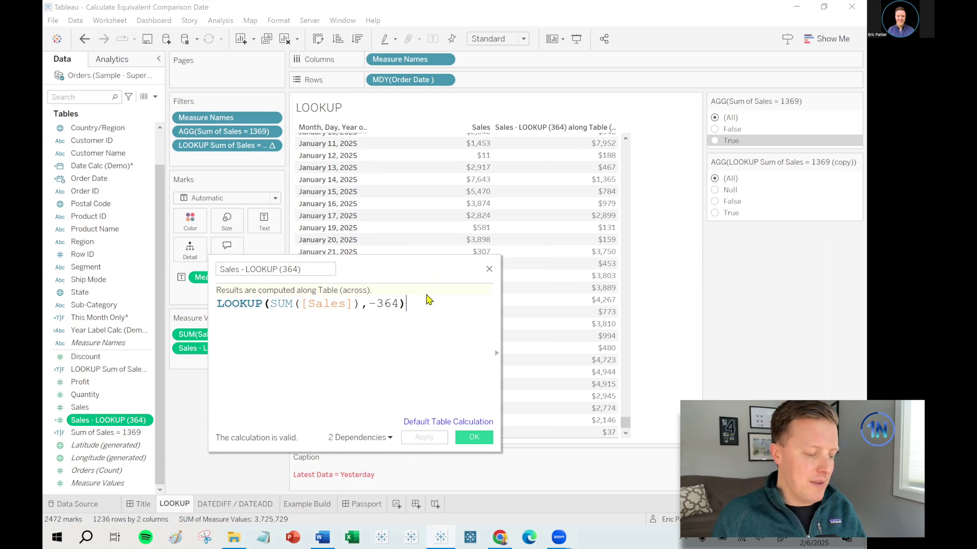
pyautogui.moveTo(372, 303); pyautogui.dragTo(399, 307)
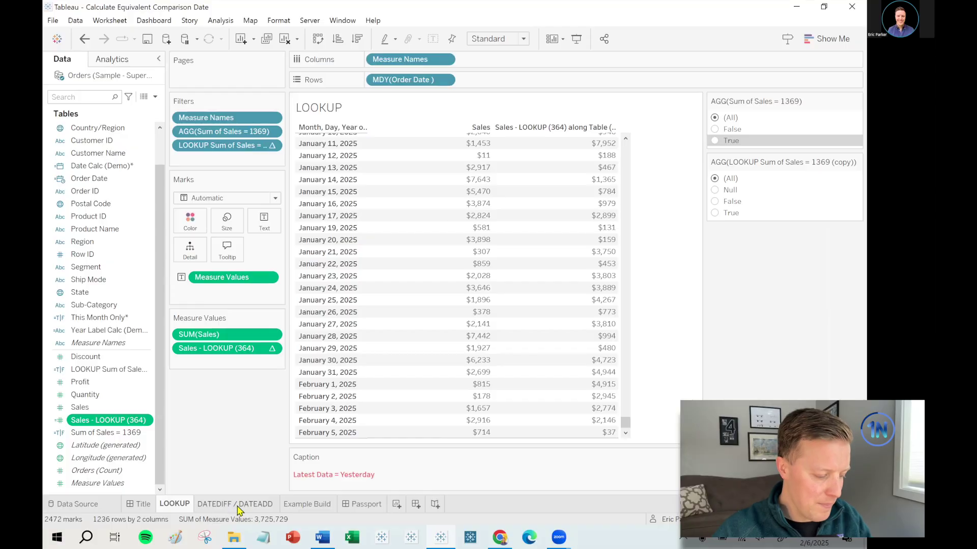
pyautogui.click(235, 505)
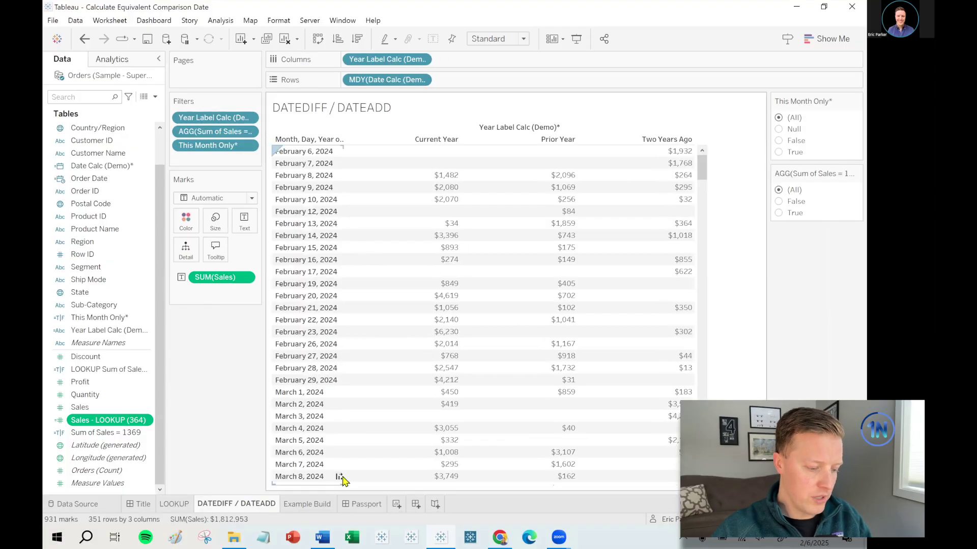
pyautogui.moveTo(703, 172); pyautogui.dragTo(471, 491)
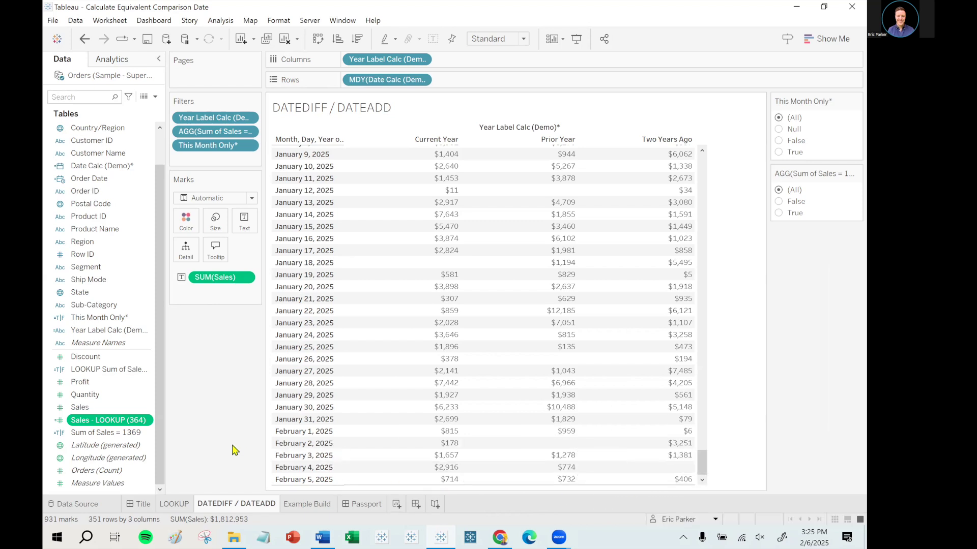
pyautogui.rightClick(123, 167)
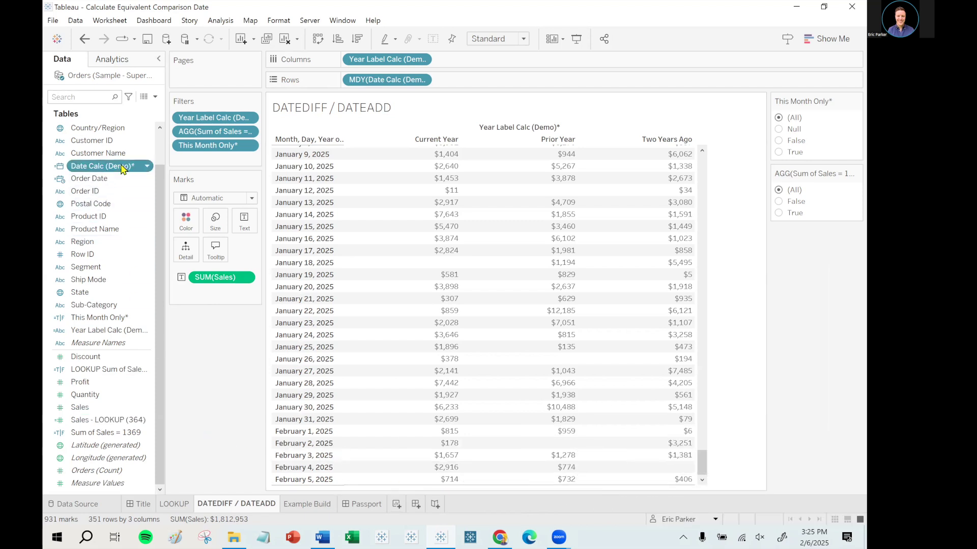
pyautogui.click(150, 230)
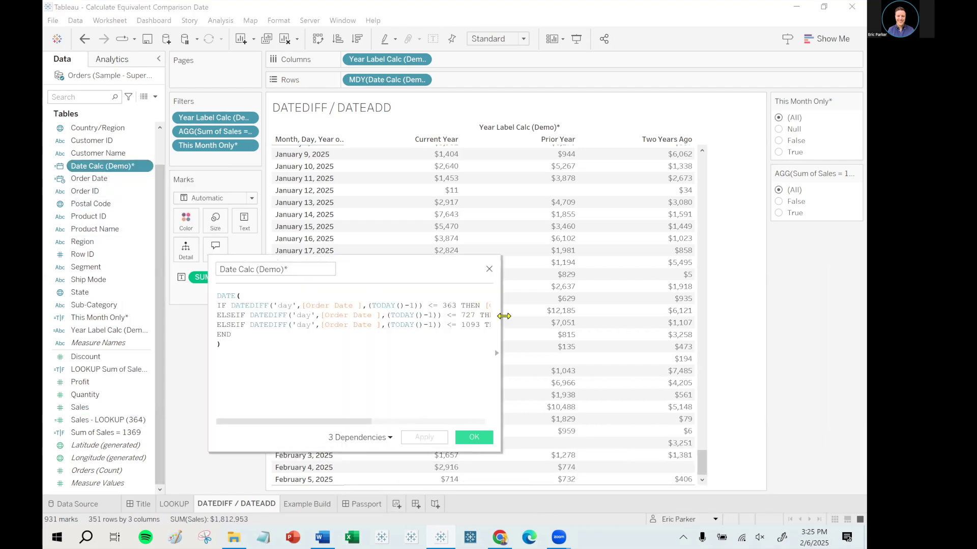
pyautogui.moveTo(686, 323); pyautogui.dragTo(658, 345)
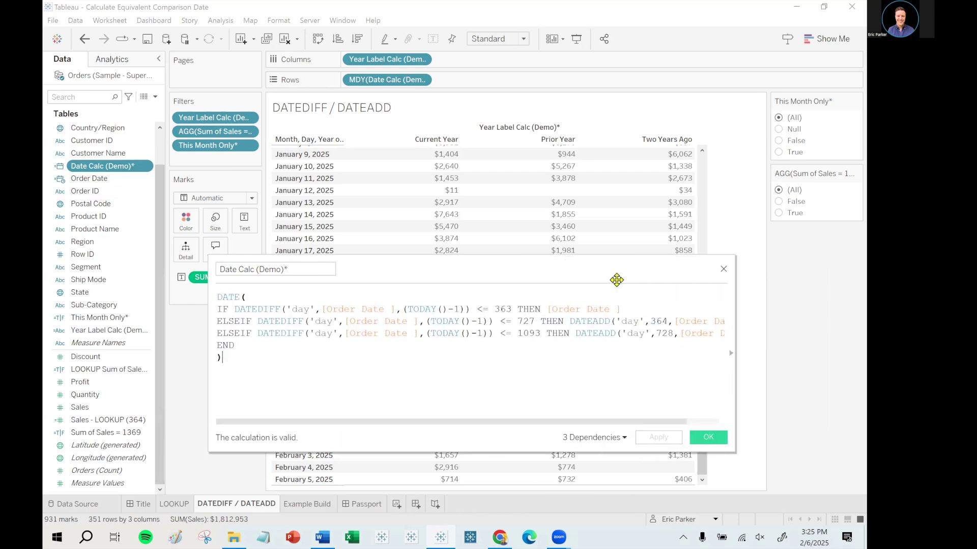
pyautogui.moveTo(615, 277); pyautogui.dragTo(798, 269)
pyautogui.keyDown('ctrl'); pyautogui.scroll(1, 694, 311); pyautogui.keyUp('ctrl')
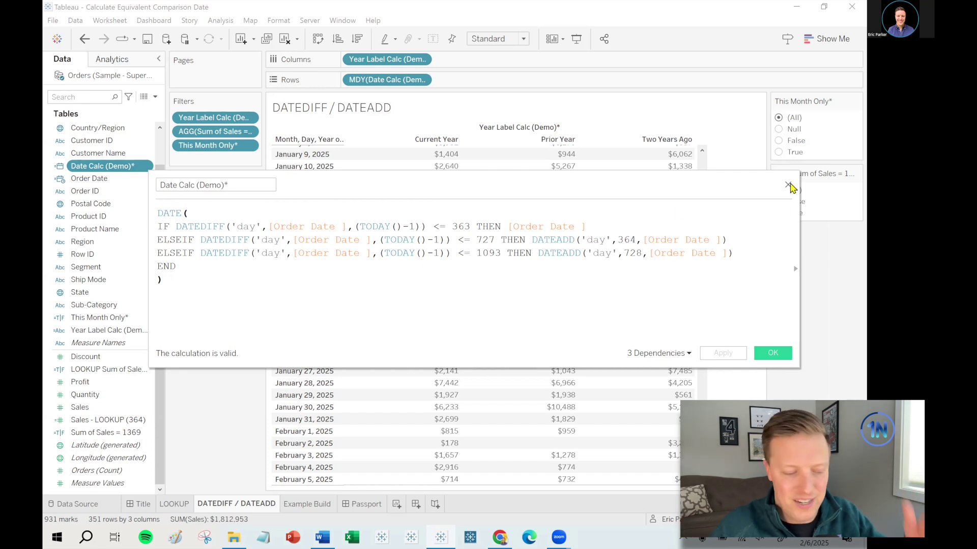
pyautogui.click(788, 184)
pyautogui.click(174, 504)
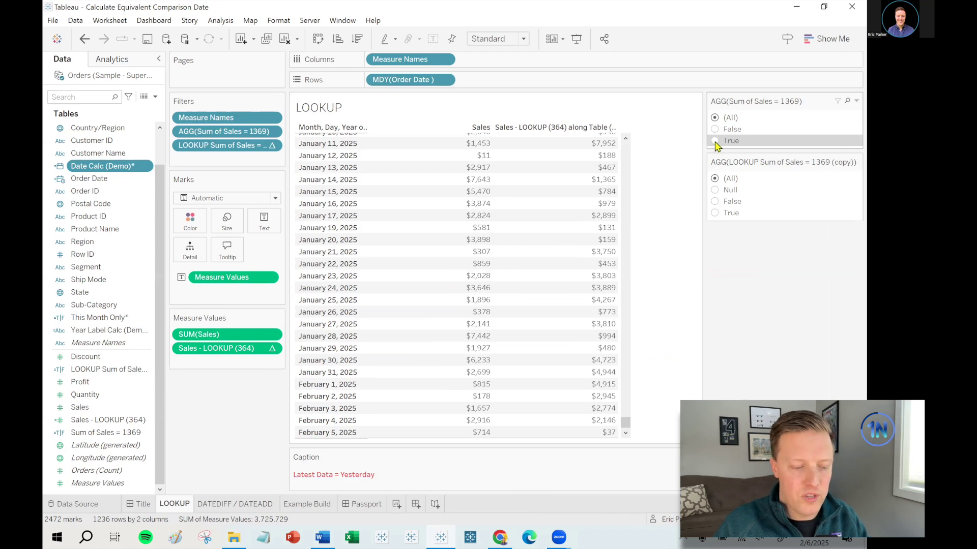
# Test both 1369 filter cards, reset them to (All), and go to DATEDIFF / DATEADD
pyautogui.click(715, 142)
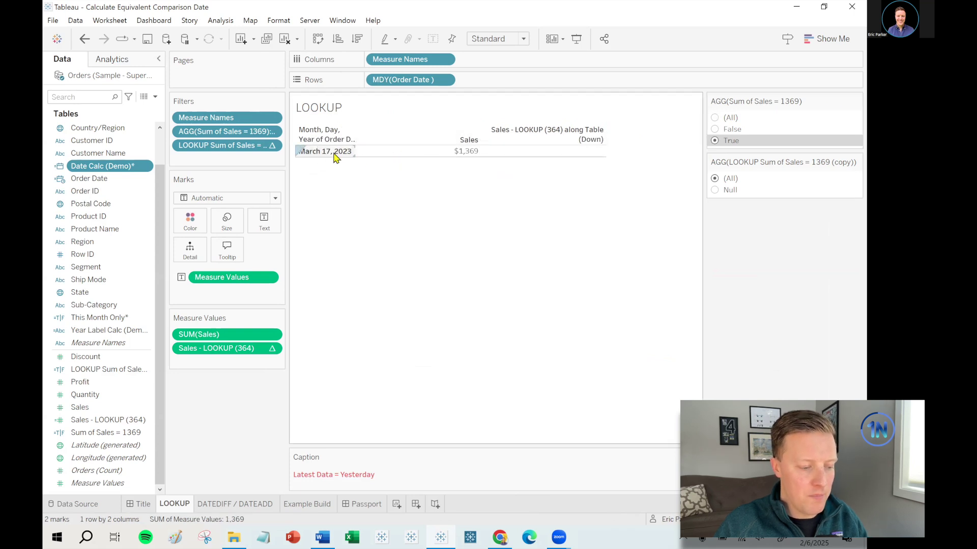
pyautogui.click(715, 118)
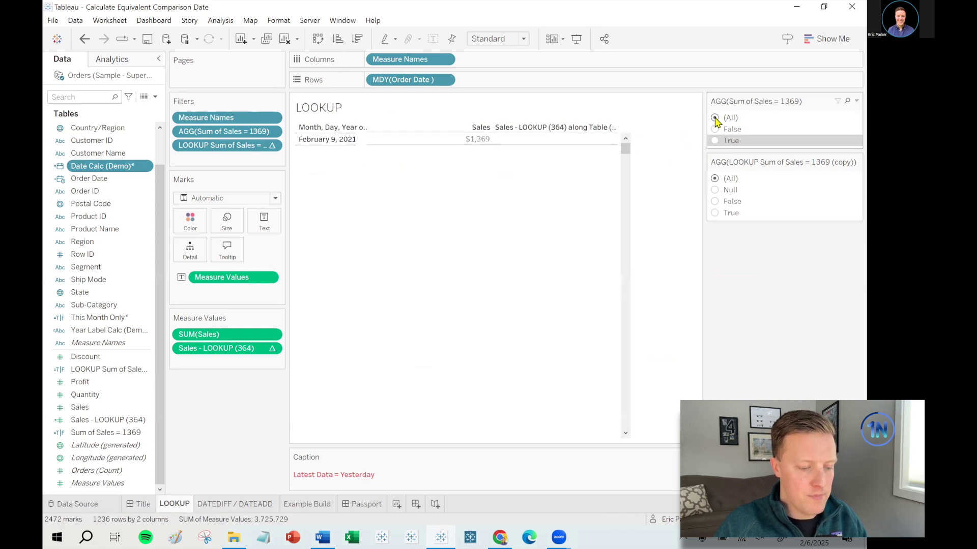
pyautogui.click(715, 213)
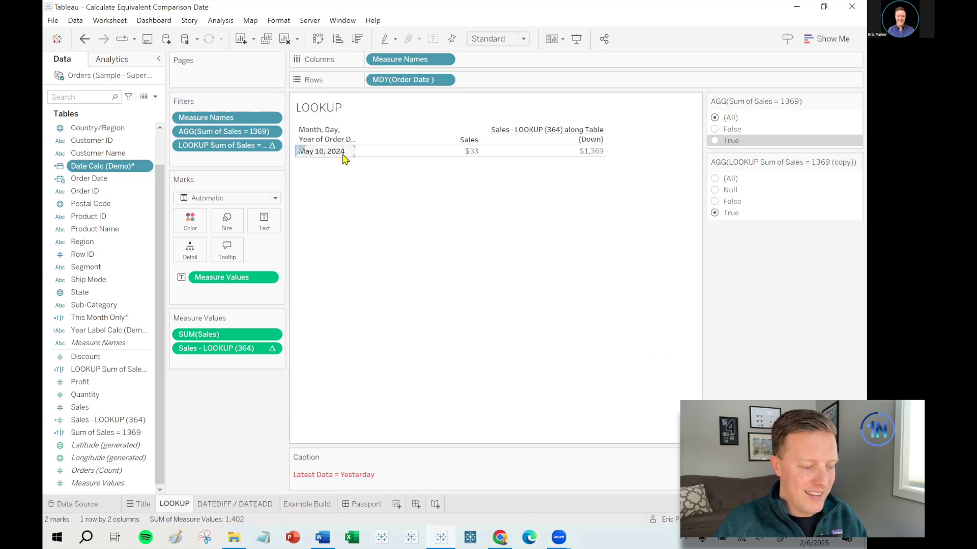
pyautogui.click(716, 179)
pyautogui.click(715, 141)
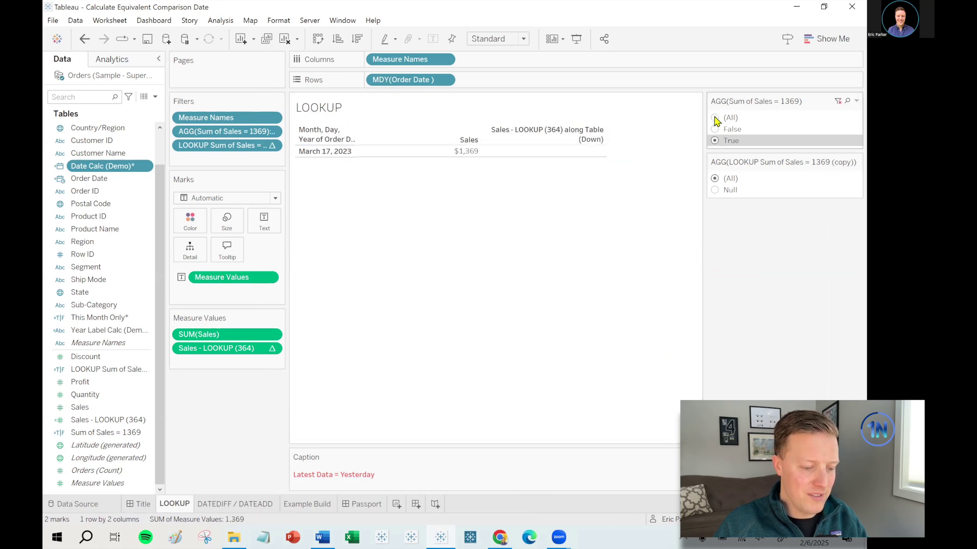
pyautogui.click(715, 117)
pyautogui.click(715, 214)
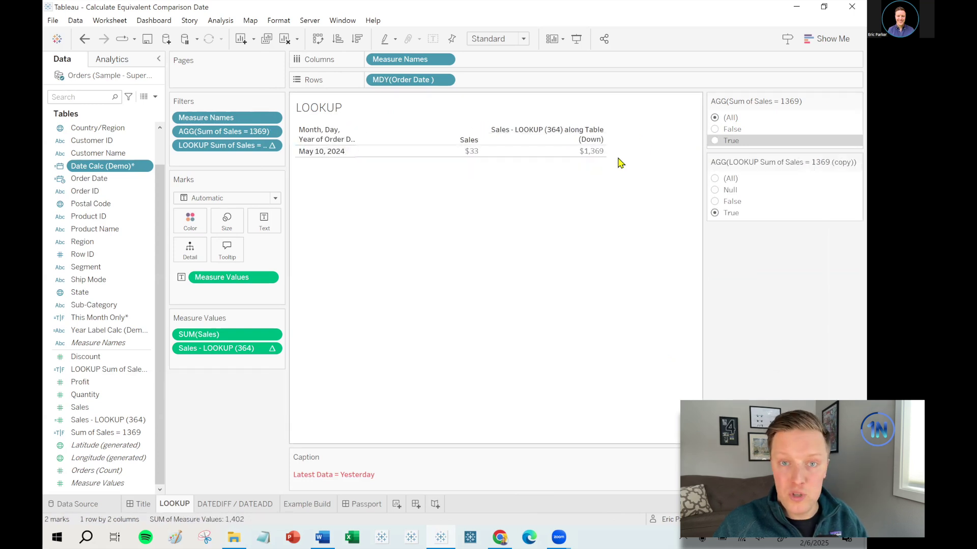
pyautogui.moveTo(581, 157)
pyautogui.click(715, 178)
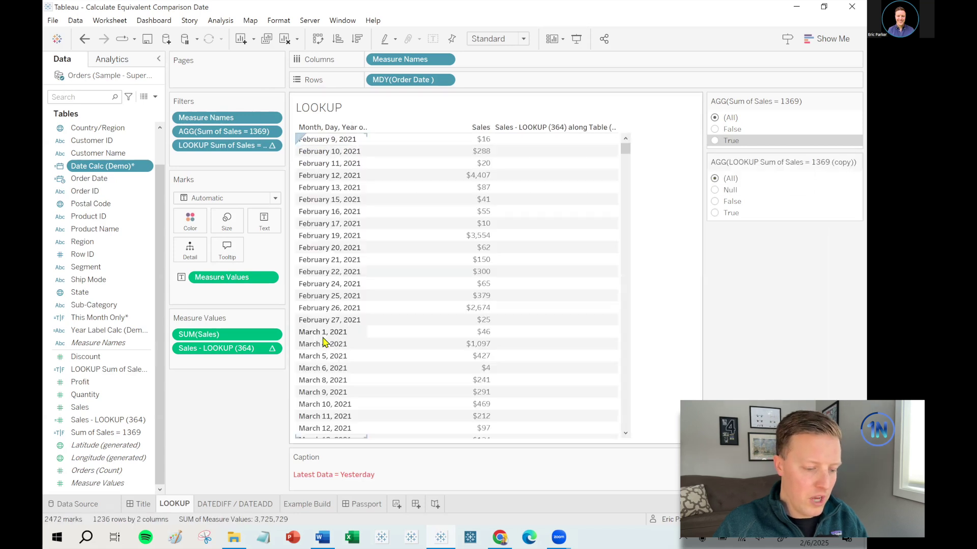
pyautogui.click(243, 506)
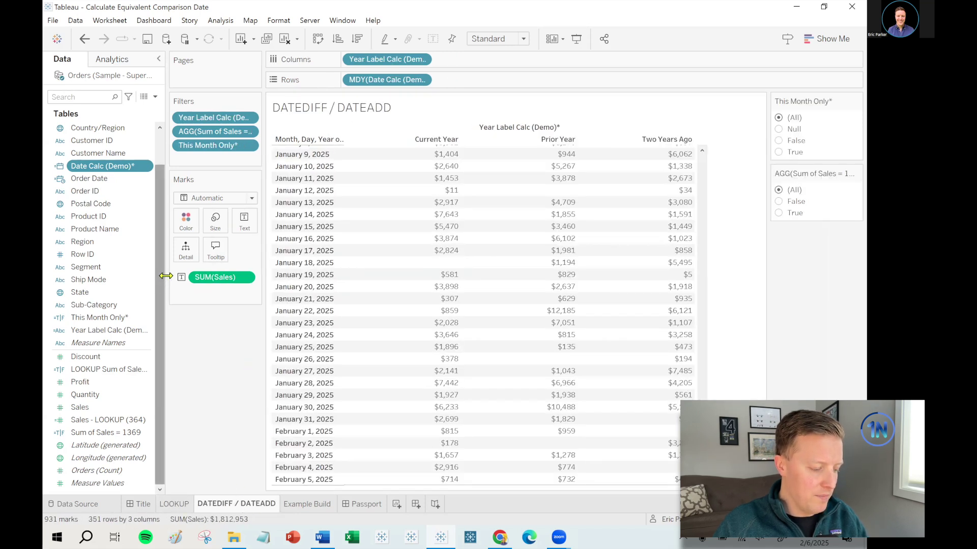
# Put SUM(Sales) on Text in Example Build, showing $2,297,201
pyautogui.click(317, 505)
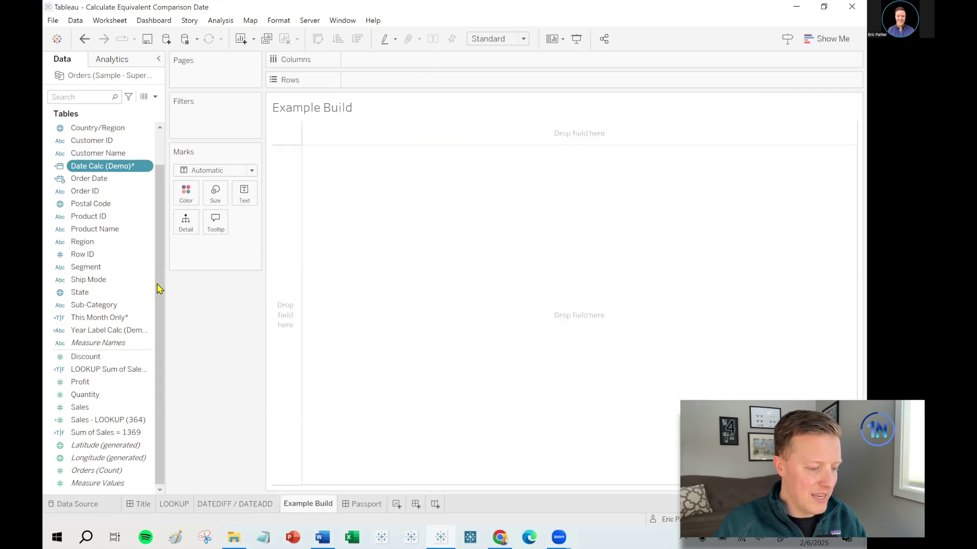
pyautogui.moveTo(80, 407); pyautogui.dragTo(248, 192)
pyautogui.click(262, 506)
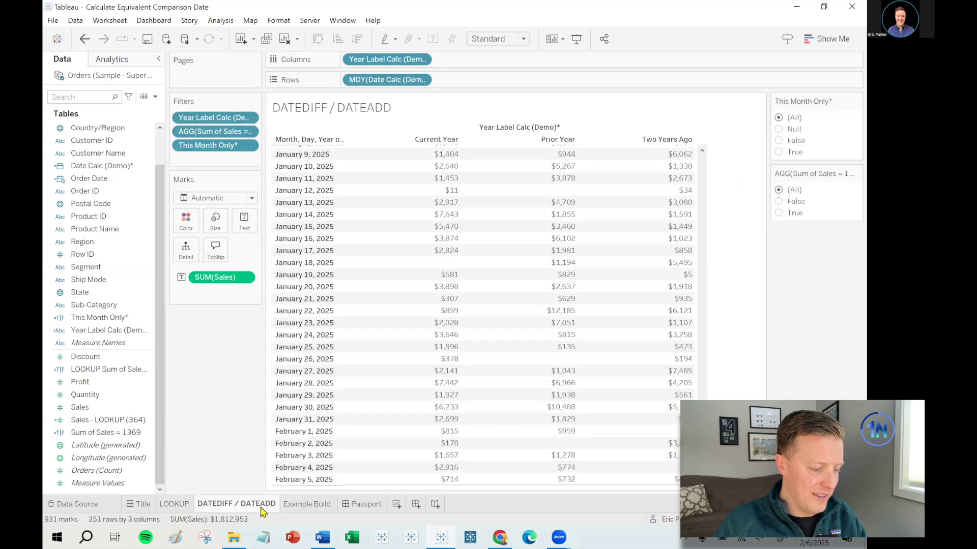
pyautogui.click(305, 504)
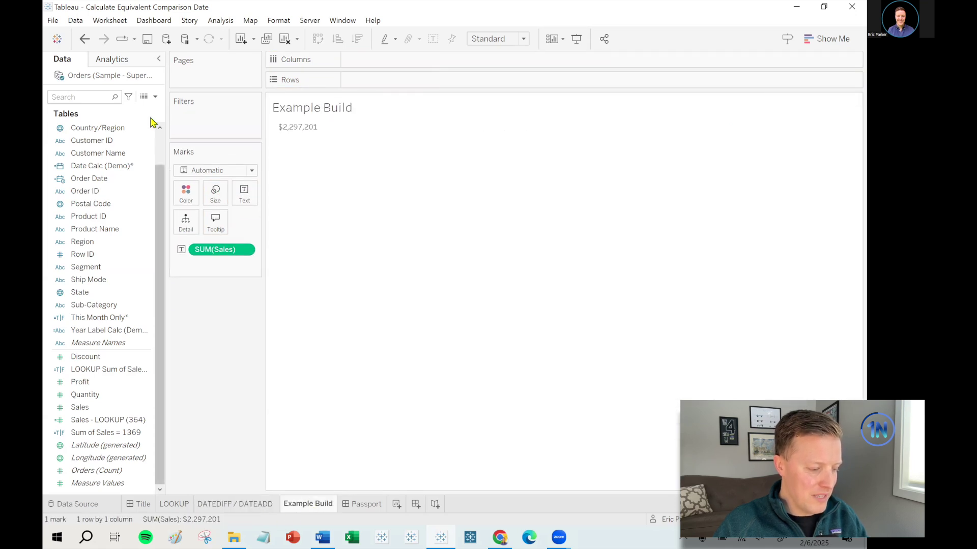
# Create a new calculated field named Date Calc
pyautogui.click(156, 97)
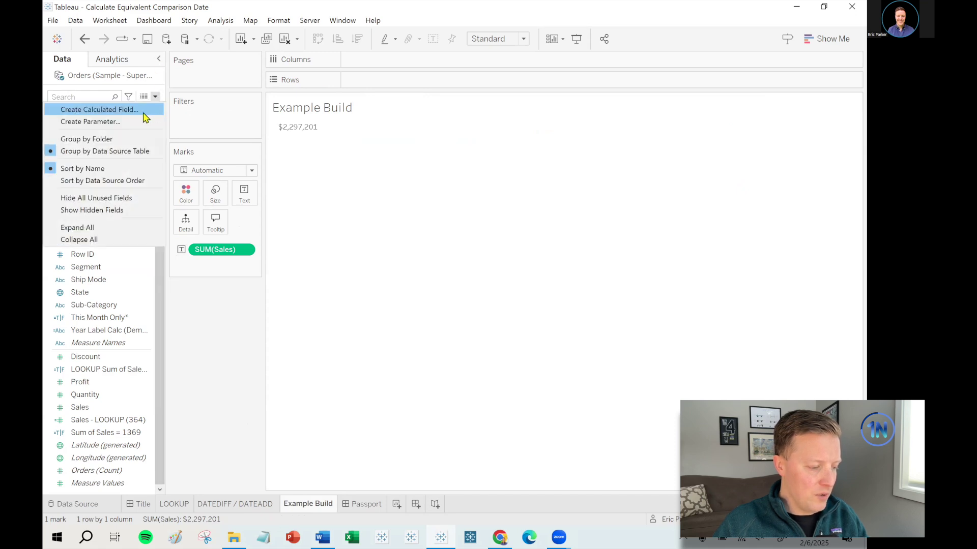
pyautogui.click(99, 110)
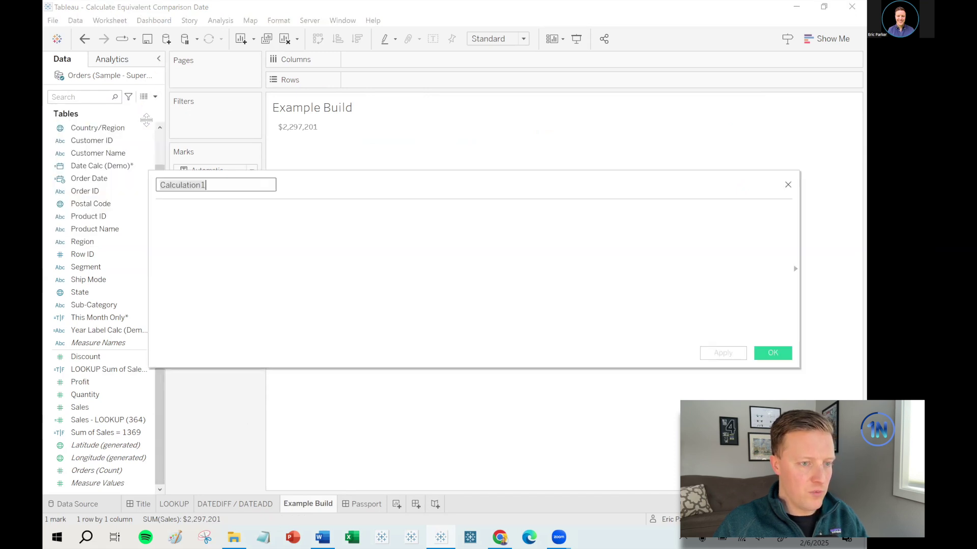
pyautogui.moveTo(151, 173); pyautogui.dragTo(296, 149)
pyautogui.moveTo(440, 163); pyautogui.dragTo(411, 173)
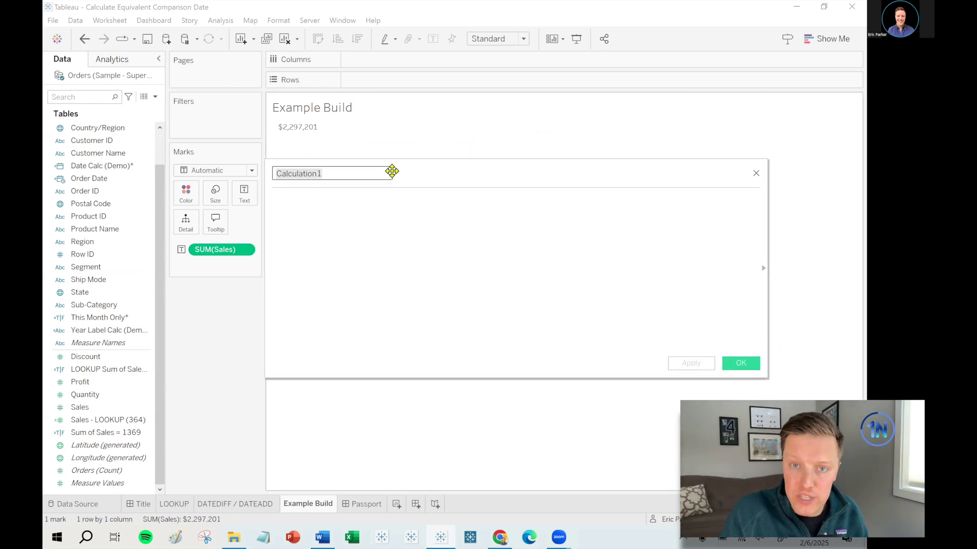
pyautogui.click(374, 221)
pyautogui.write('/')
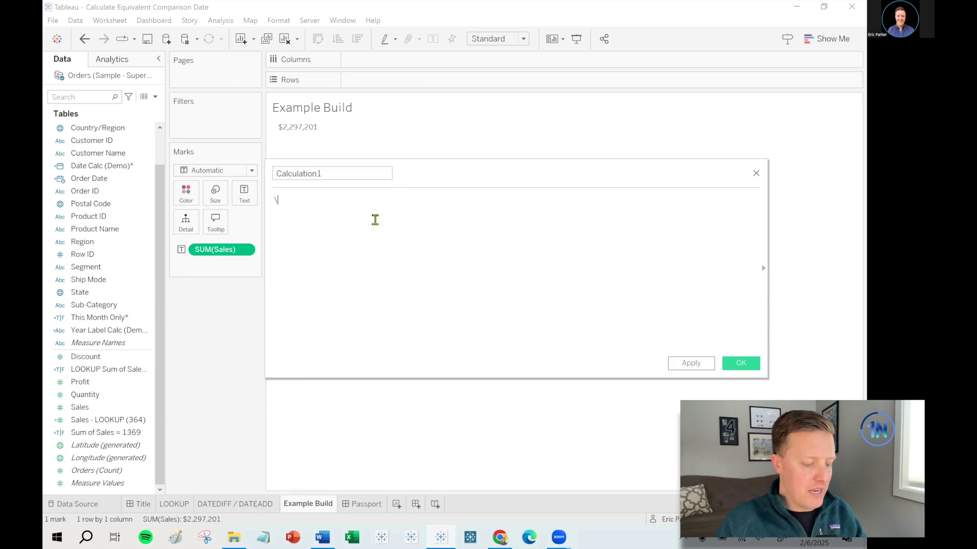
pyautogui.press('BackSpace')
pyautogui.doubleClick(340, 173)
pyautogui.write('D')
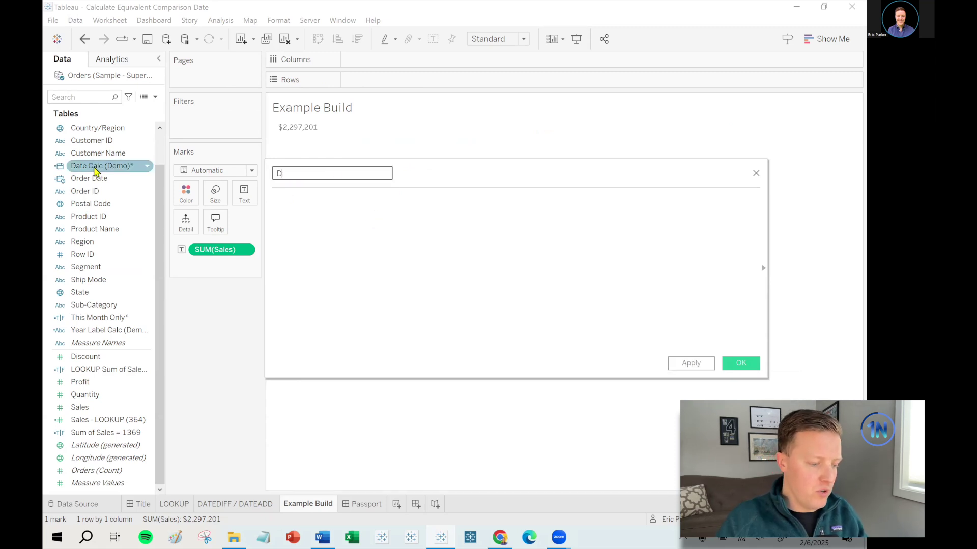
pyautogui.write('ate Calc')
# Enter IF DATEDIFF('day',[Order Date],(TODAY()-1)) < 363 THEN [Order Date] END as the formula
pyautogui.click(394, 249)
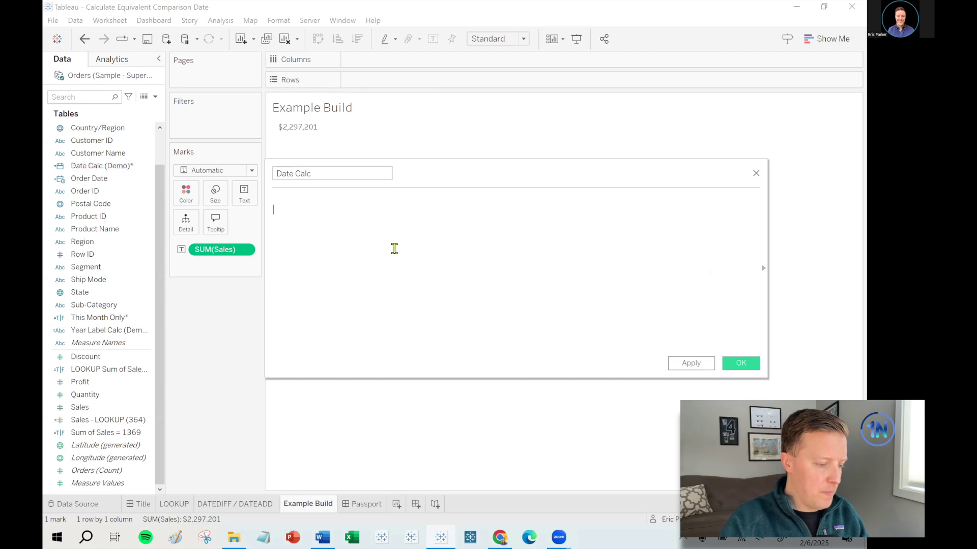
pyautogui.write('IF DA')
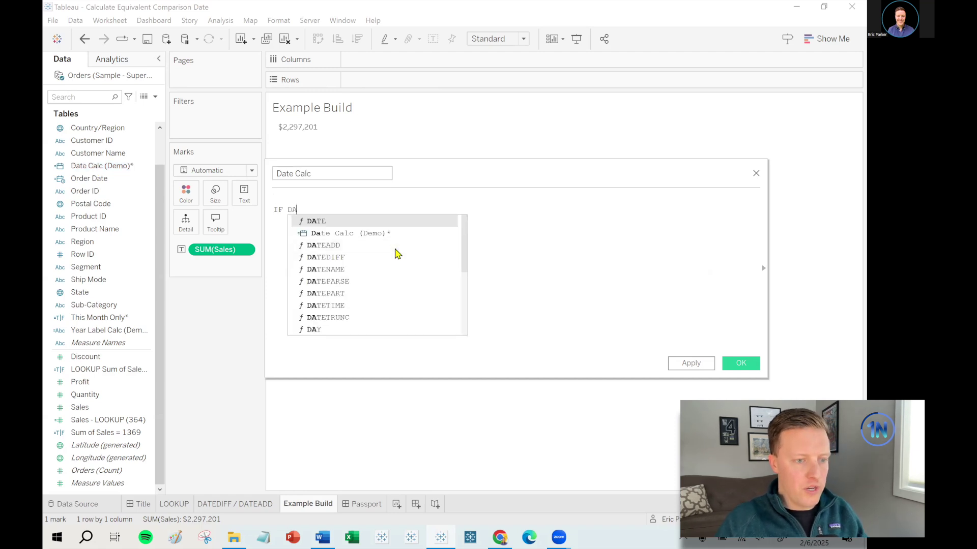
pyautogui.write('TEDIFF(')
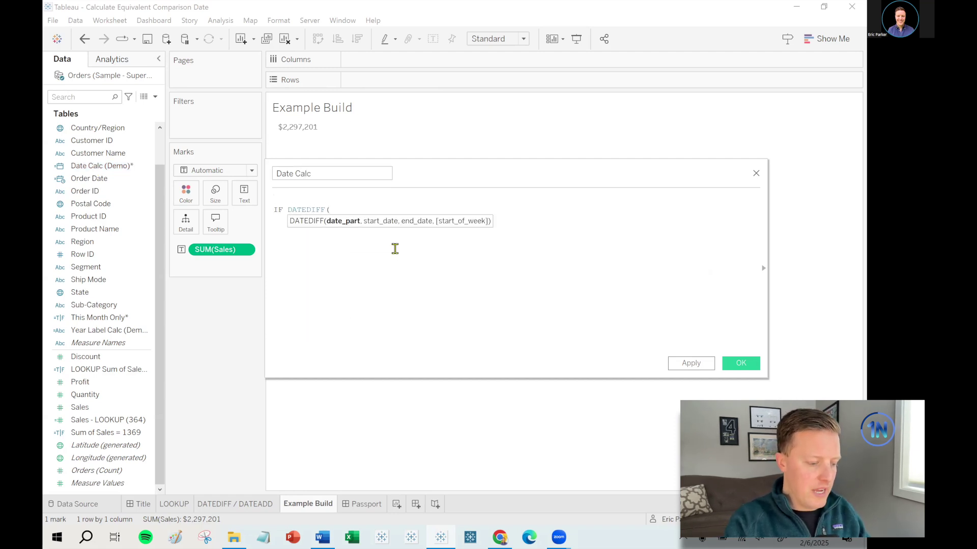
pyautogui.write("'day',")
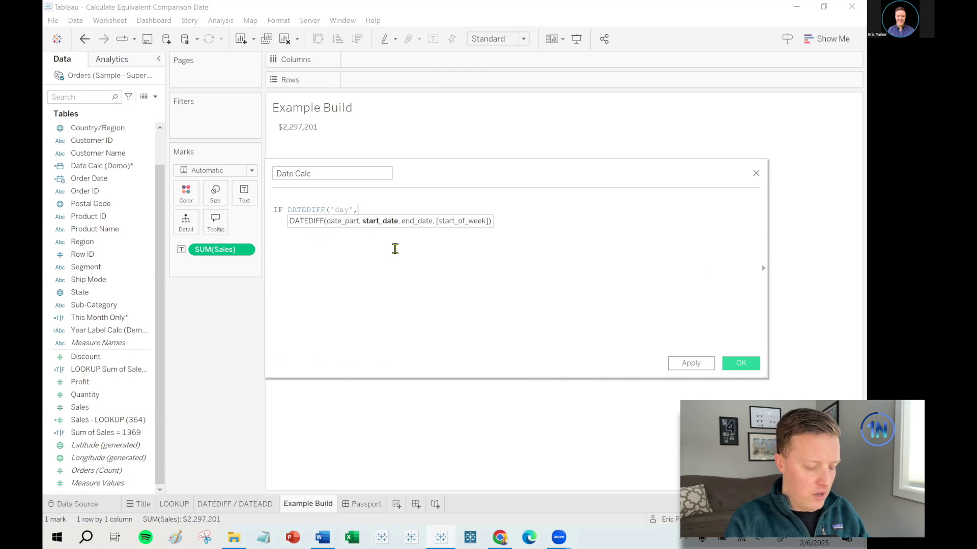
pyautogui.write('order')
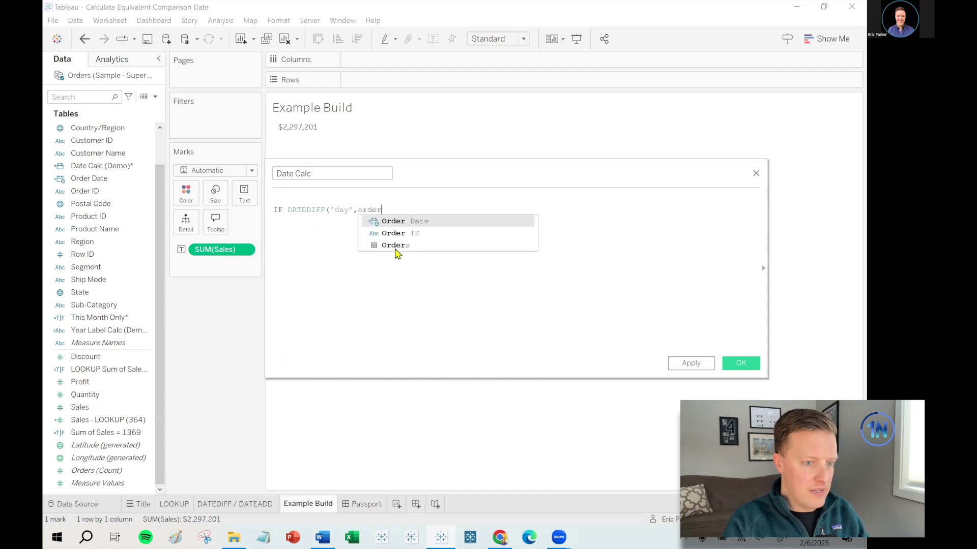
pyautogui.press('Return')
pyautogui.press('BackSpace')
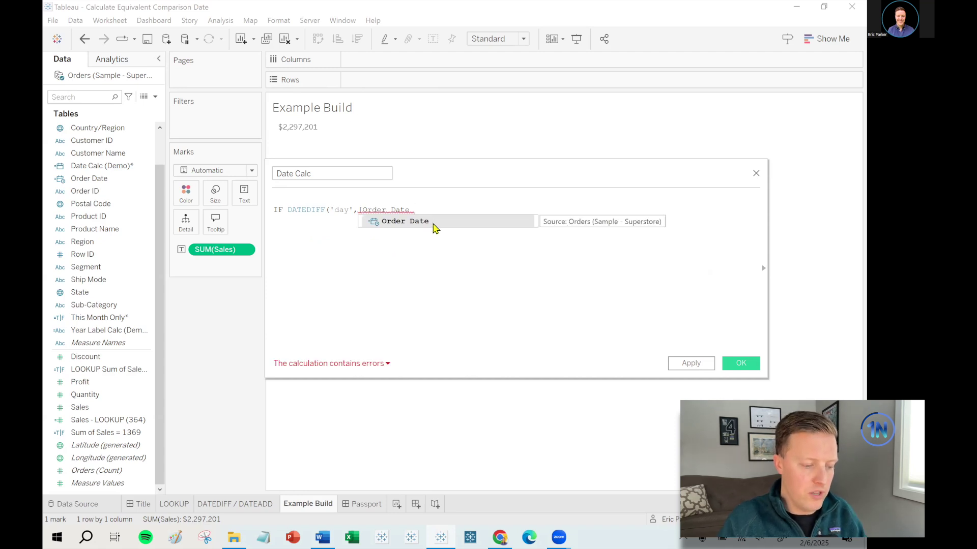
pyautogui.click(435, 227)
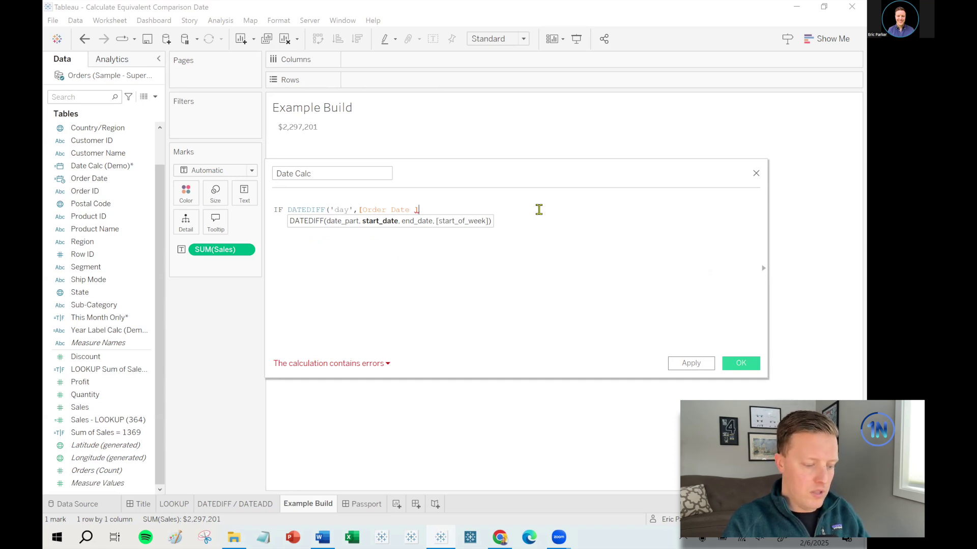
pyautogui.write(',(TODAY()-1)) < 3')
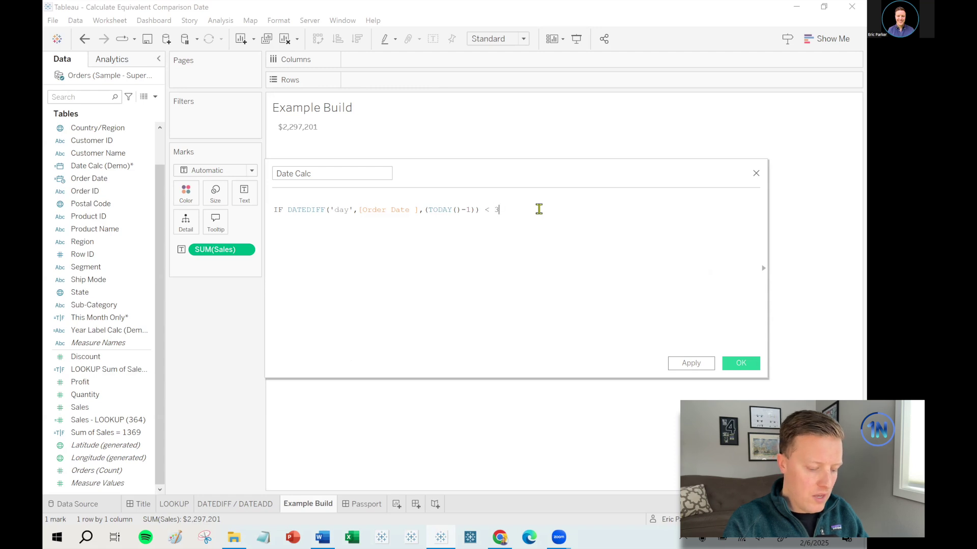
pyautogui.write('63 THEN Order')
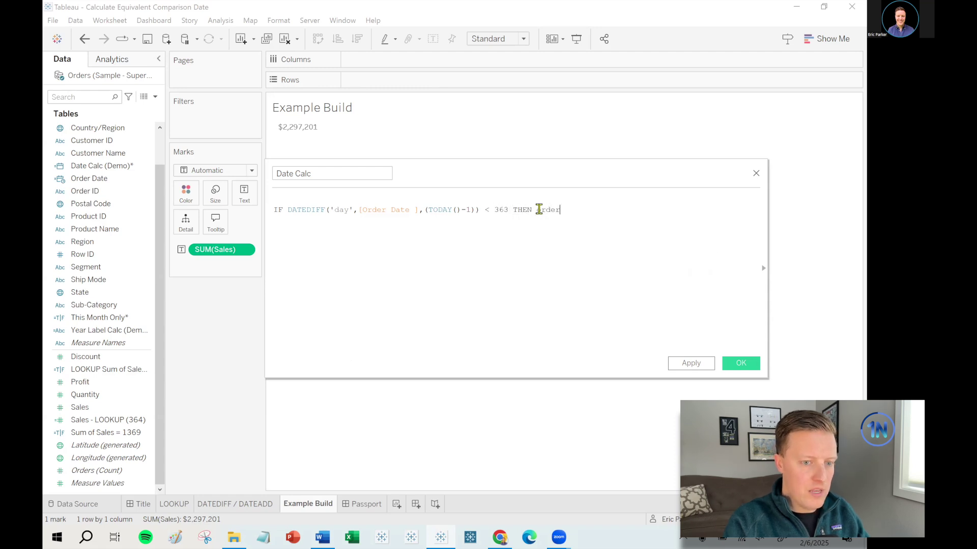
pyautogui.press('Return')
pyautogui.press('Return')
pyautogui.write('END')
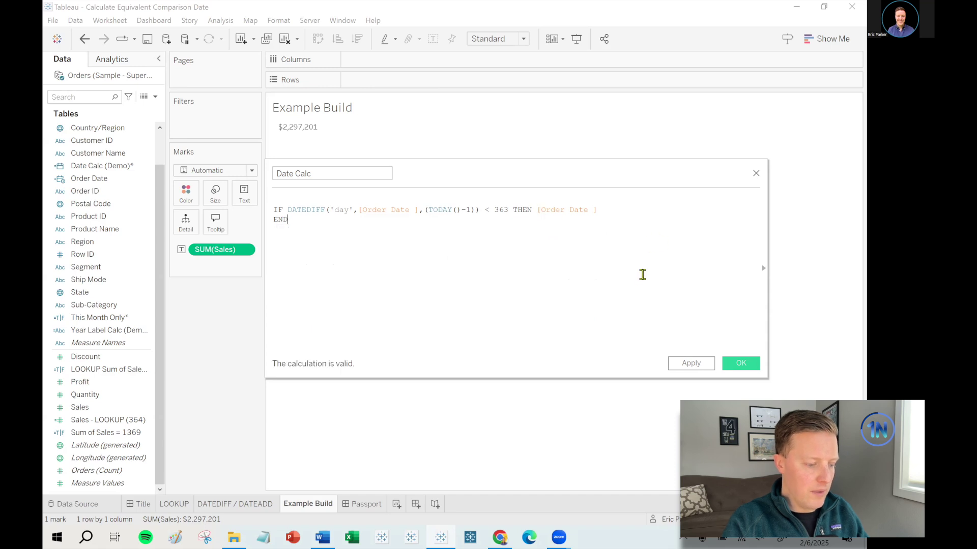
pyautogui.scroll(3, 642, 274)
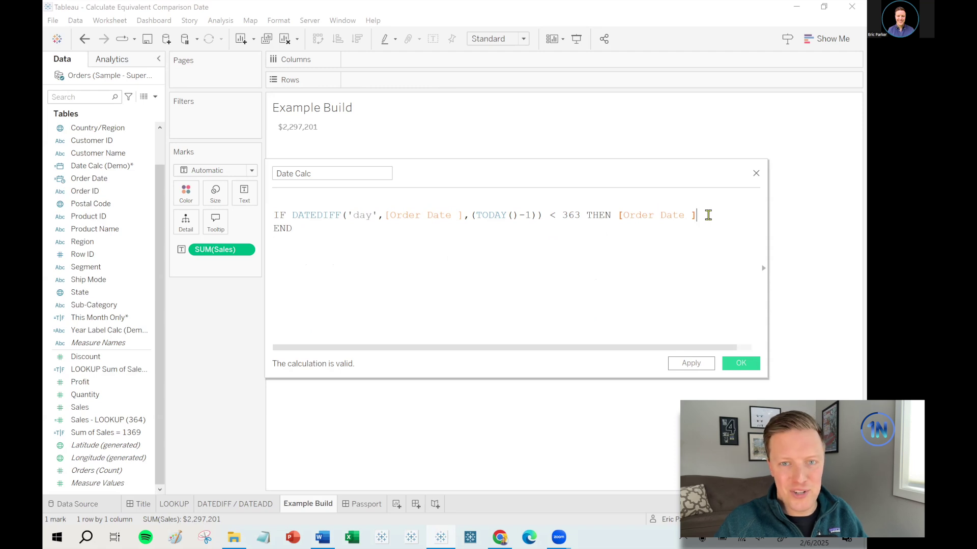
pyautogui.click(708, 214)
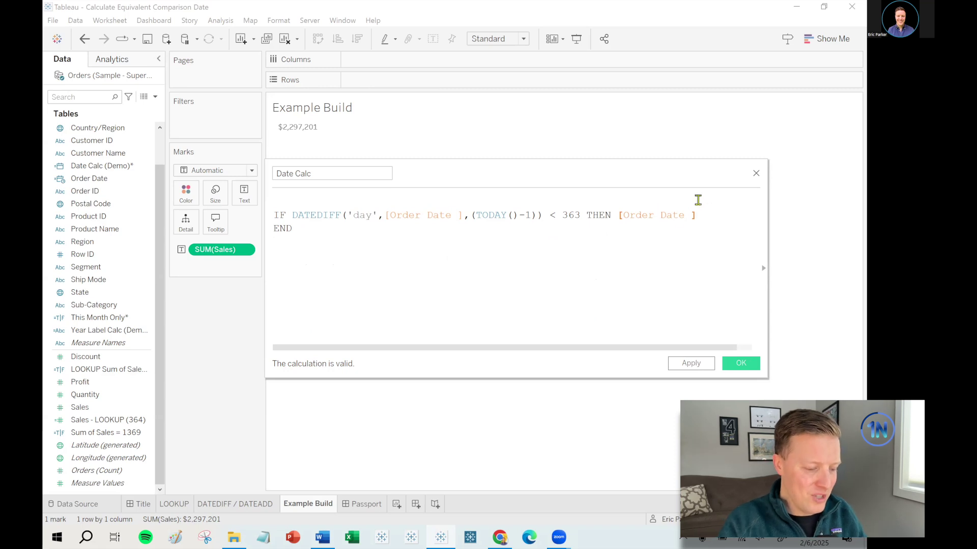
# Change the condition to <= 363 and add a new line after THEN [Order Date]
pyautogui.click(556, 216)
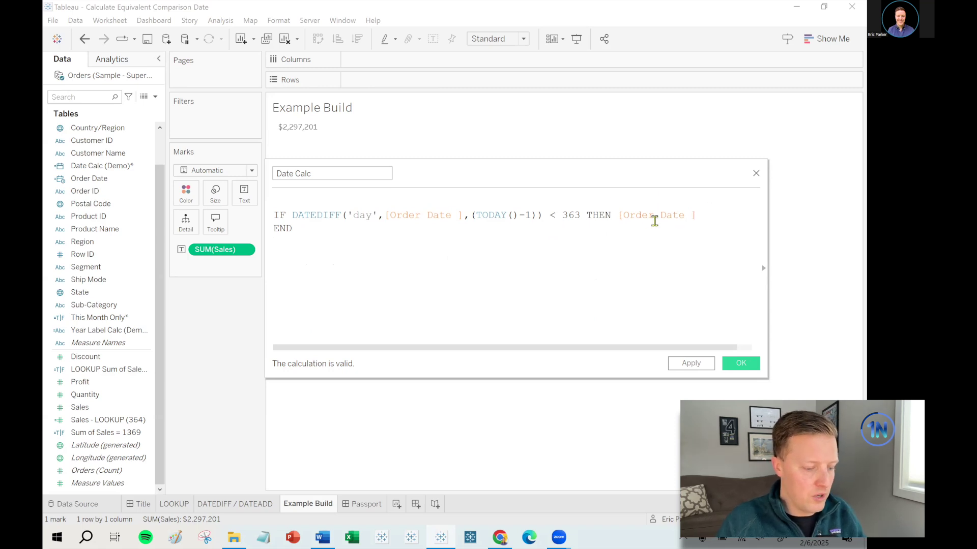
pyautogui.write('=')
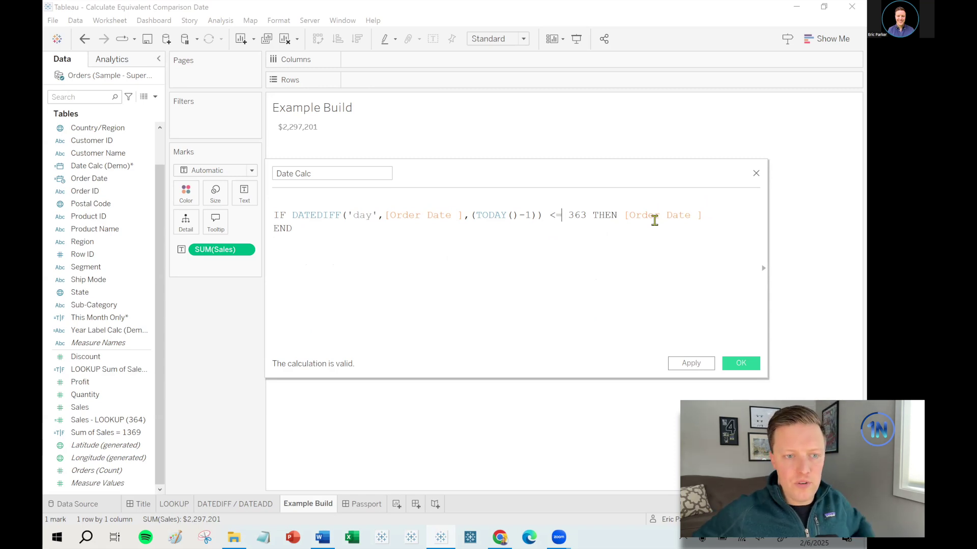
pyautogui.moveTo(727, 218); pyautogui.dragTo(656, 215)
pyautogui.click(712, 217)
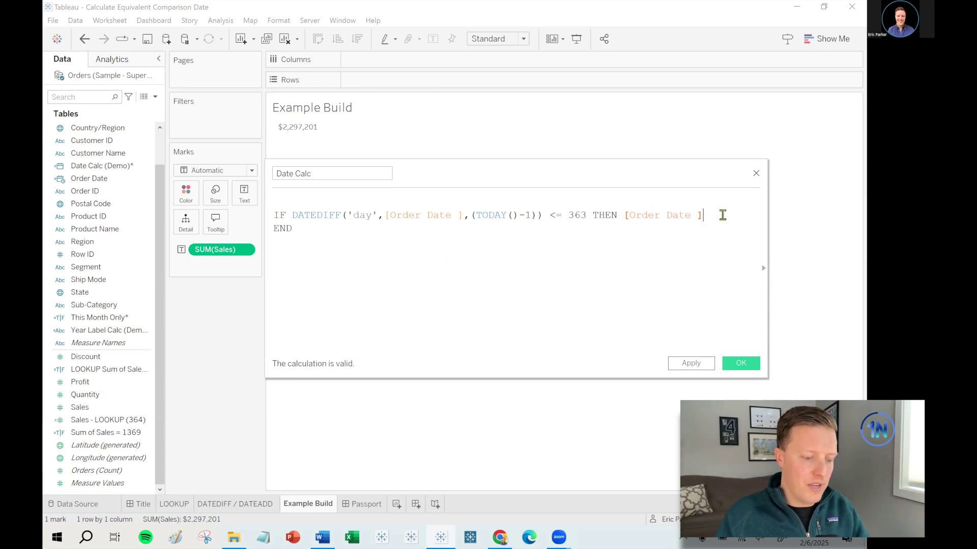
pyautogui.moveTo(585, 215); pyautogui.dragTo(583, 214)
pyautogui.click(591, 214)
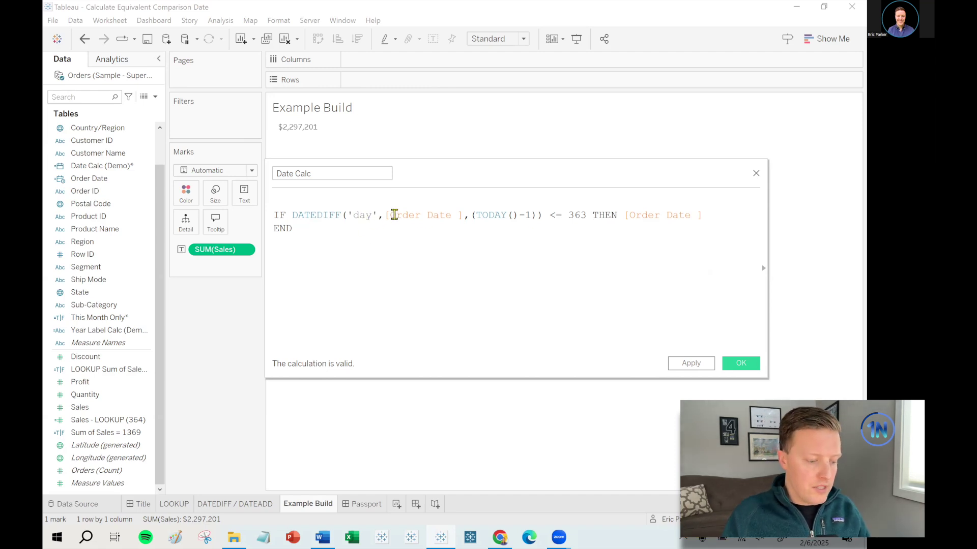
pyautogui.moveTo(479, 214); pyautogui.dragTo(536, 215)
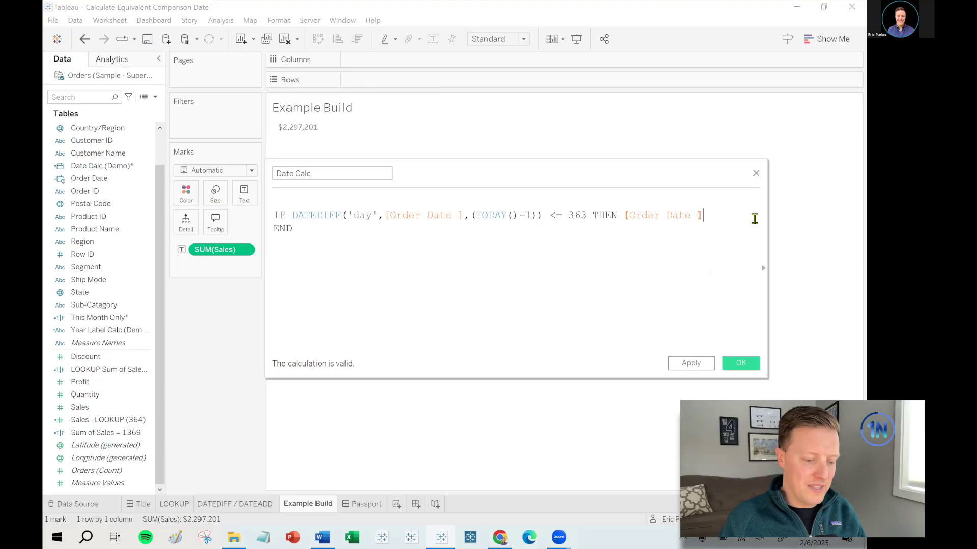
pyautogui.press('Return')
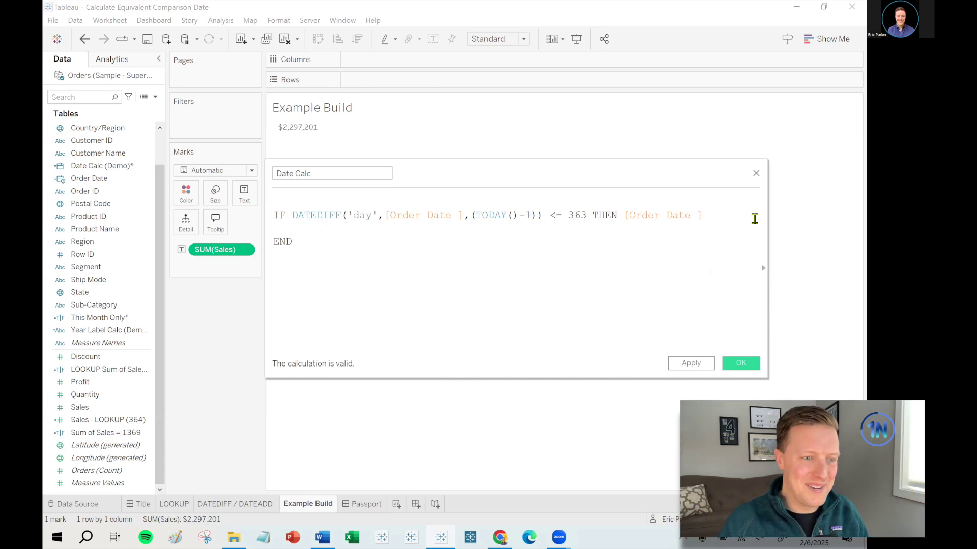
# Add an ELSEIF line that reuses the copied DATEDIFF condition
pyautogui.write('ELSEIF')
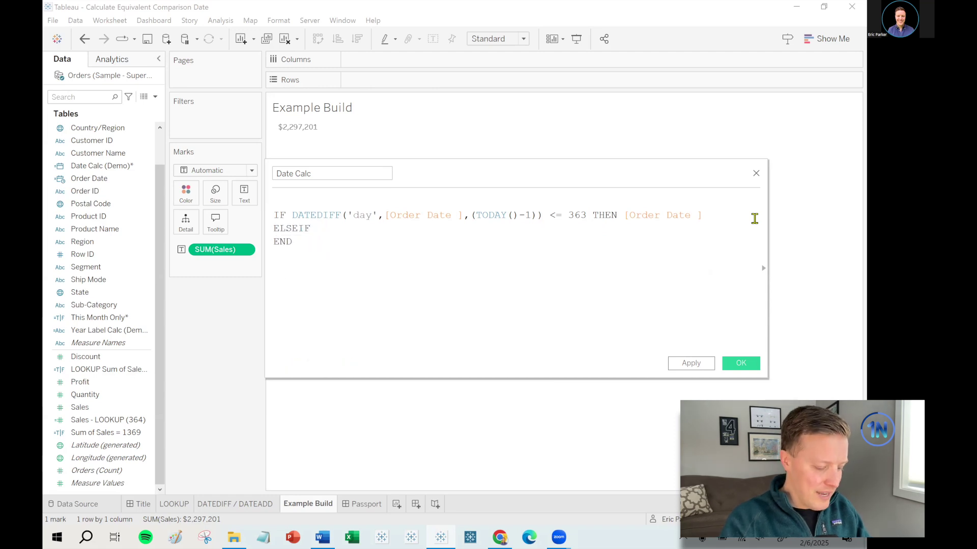
pyautogui.moveTo(291, 215); pyautogui.dragTo(716, 214)
pyautogui.hotkey('ctrl', 'c')
pyautogui.click(390, 229)
pyautogui.hotkey('ctrl', 'v')
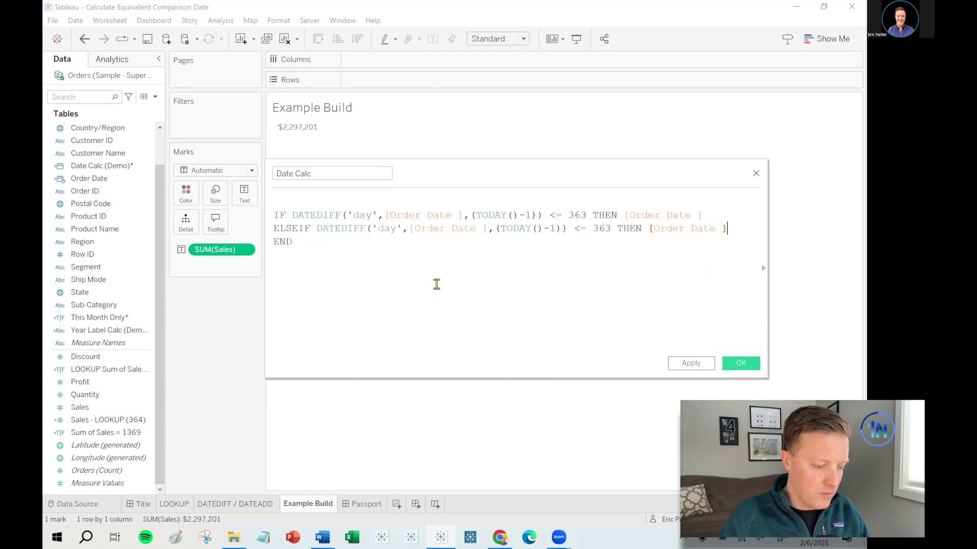
pyautogui.moveTo(264, 275); pyautogui.dragTo(161, 291)
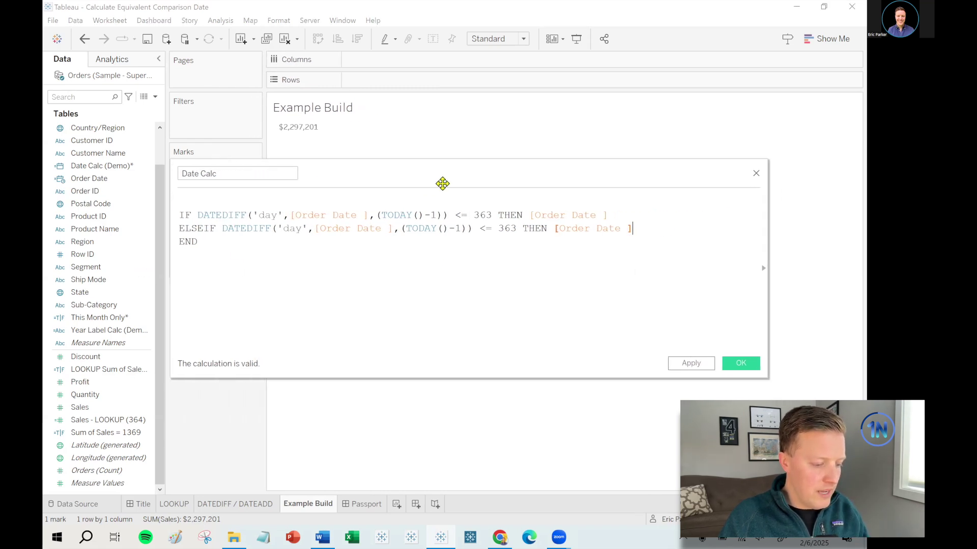
pyautogui.moveTo(442, 184); pyautogui.dragTo(481, 217)
# Change the ELSEIF limit to 727 and return DATEADD('day',364,[Order Date])
pyautogui.click(555, 261)
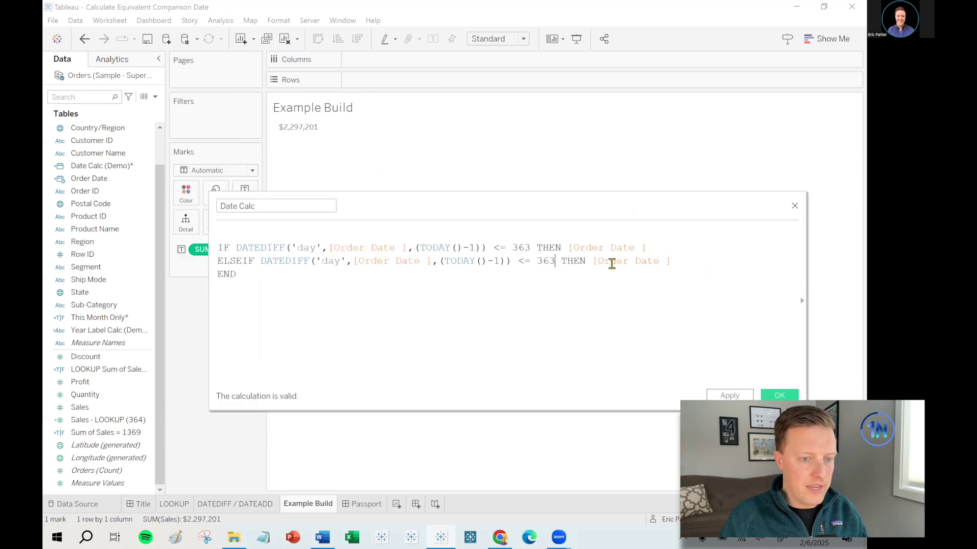
pyautogui.press('BackSpace')
pyautogui.press('BackSpace')
pyautogui.press('BackSpace')
pyautogui.write('727')
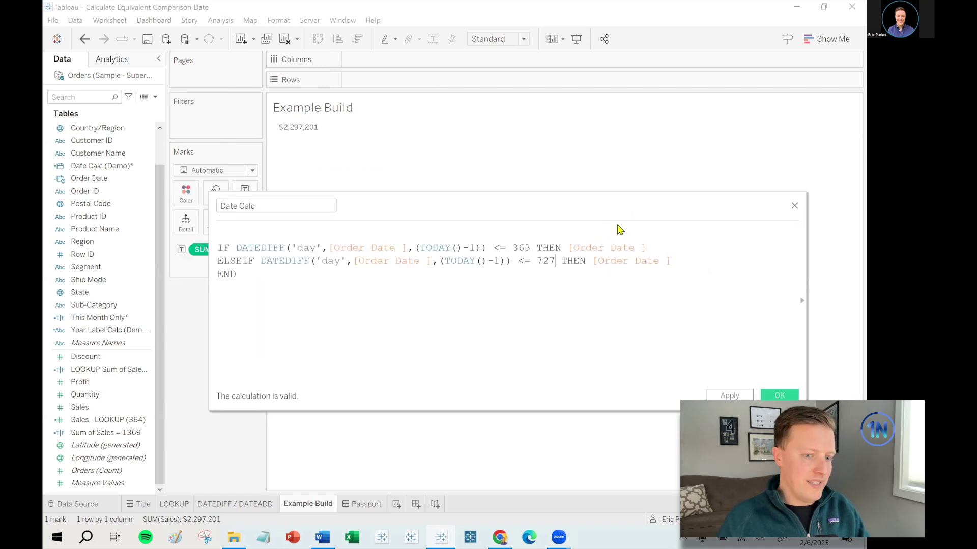
pyautogui.click(593, 261)
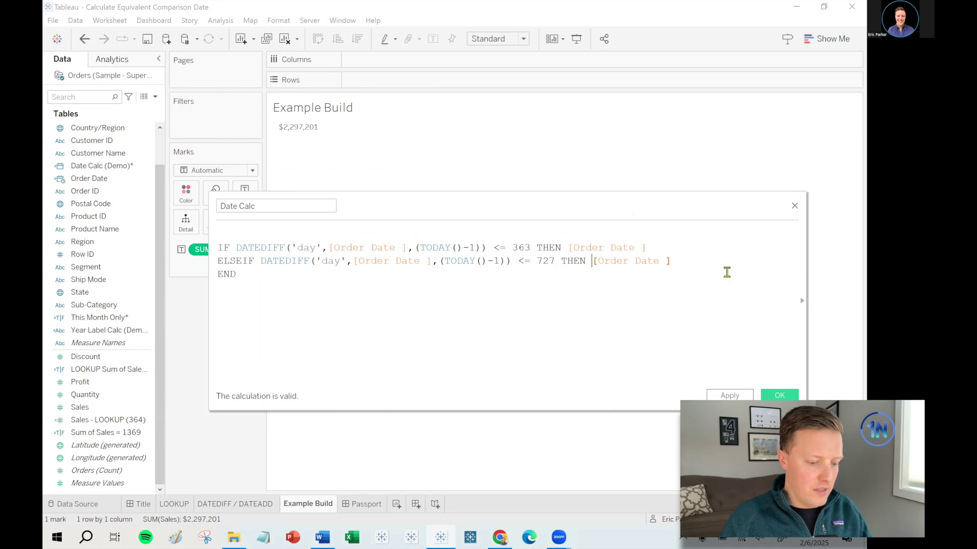
pyautogui.write('DATEADD(')
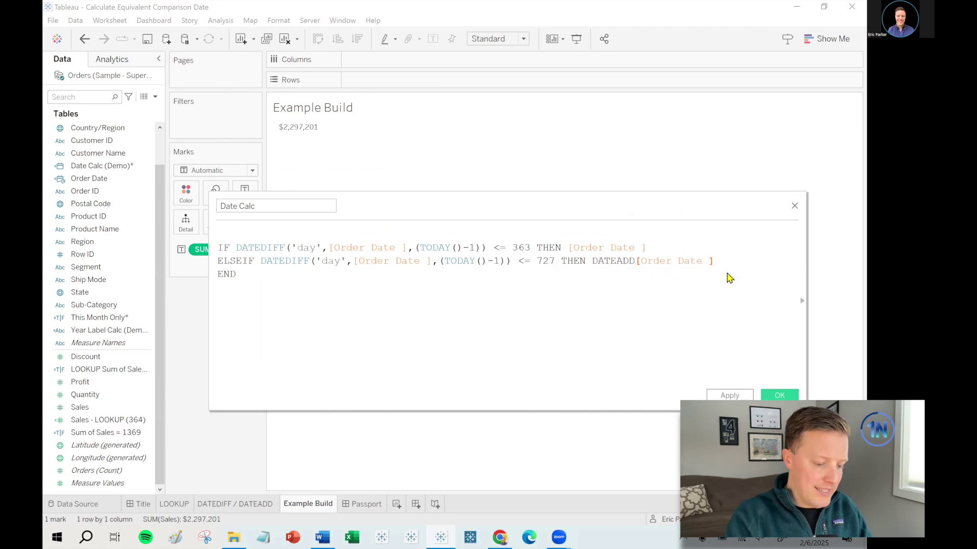
pyautogui.write("'day',3")
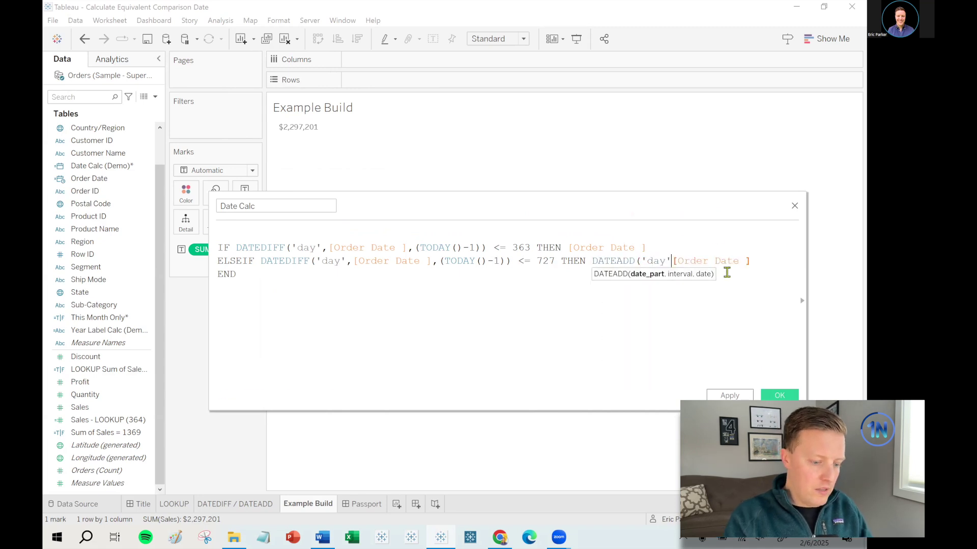
pyautogui.write('64,')
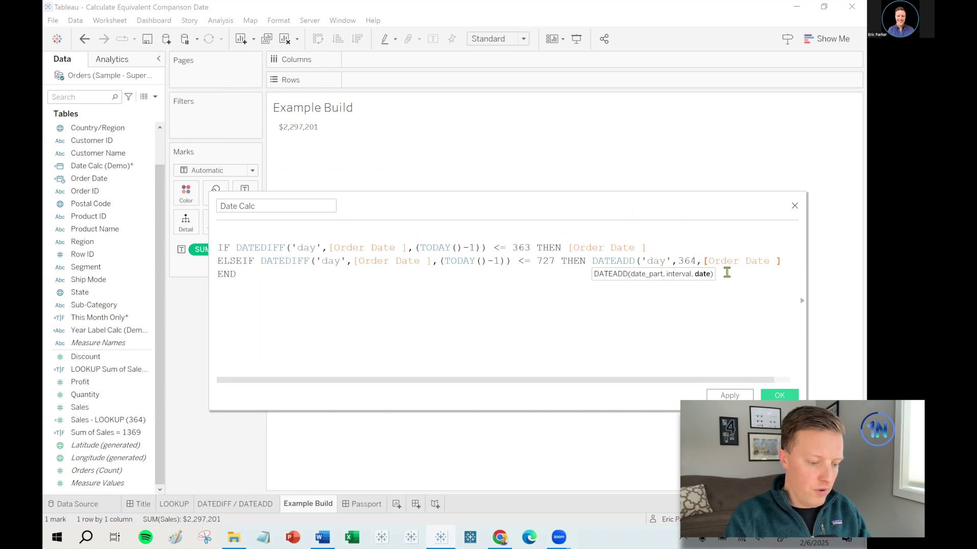
pyautogui.click(794, 262)
pyautogui.write(')')
pyautogui.moveTo(512, 219); pyautogui.dragTo(459, 200)
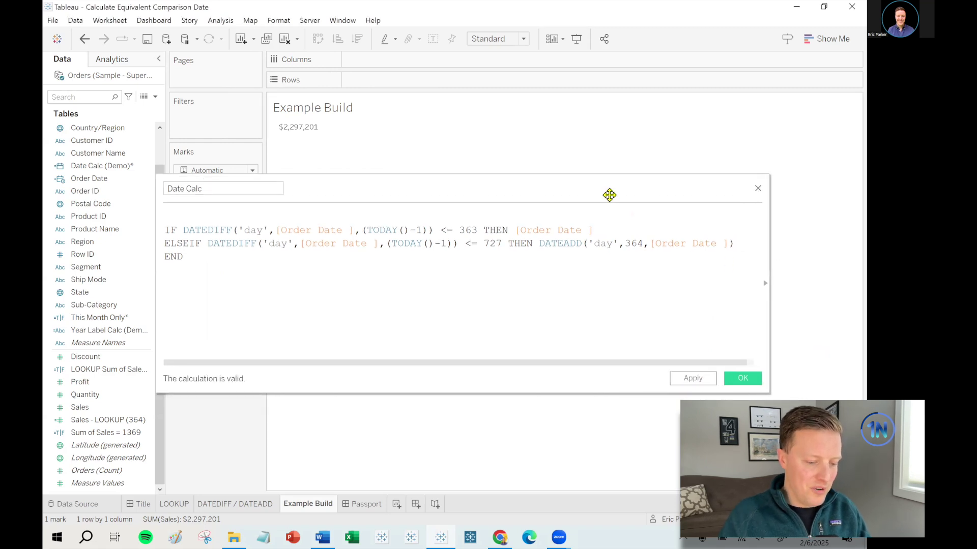
pyautogui.moveTo(609, 194); pyautogui.dragTo(618, 212)
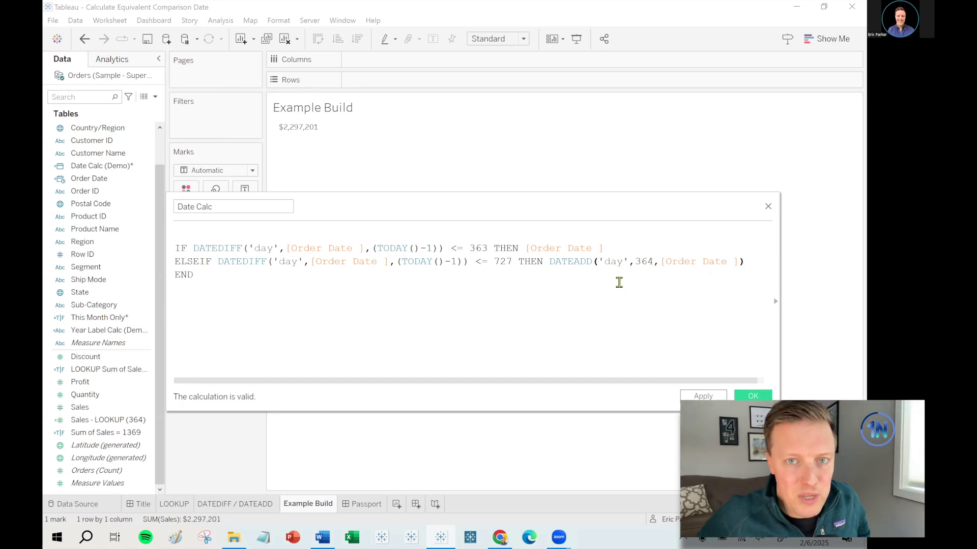
# Duplicate the ELSEIF line as a third branch using <= 1093 and DATEADD 728
pyautogui.press('Return')
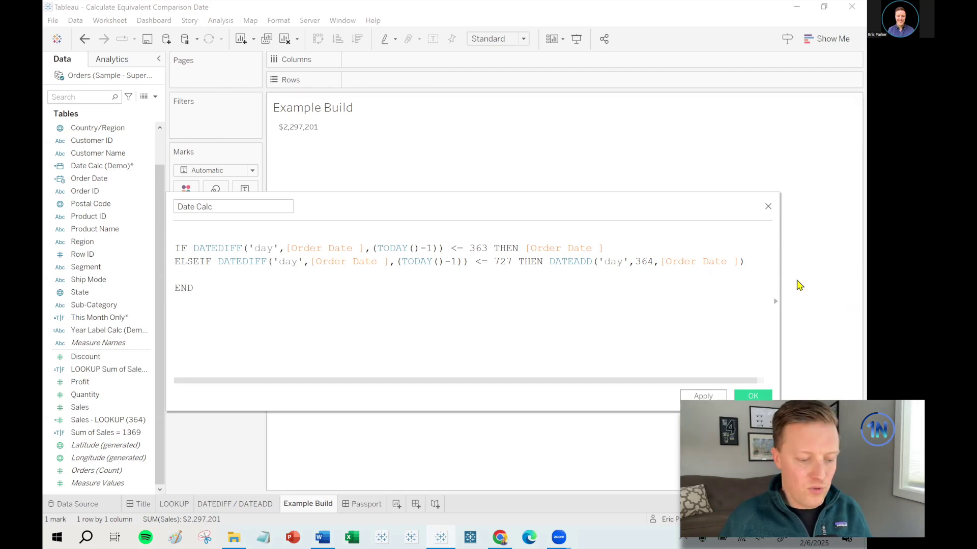
pyautogui.moveTo(746, 261); pyautogui.dragTo(154, 259)
pyautogui.hotkey('ctrl', 'c')
pyautogui.press('End')
pyautogui.press('Return')
pyautogui.hotkey('ctrl', 'v')
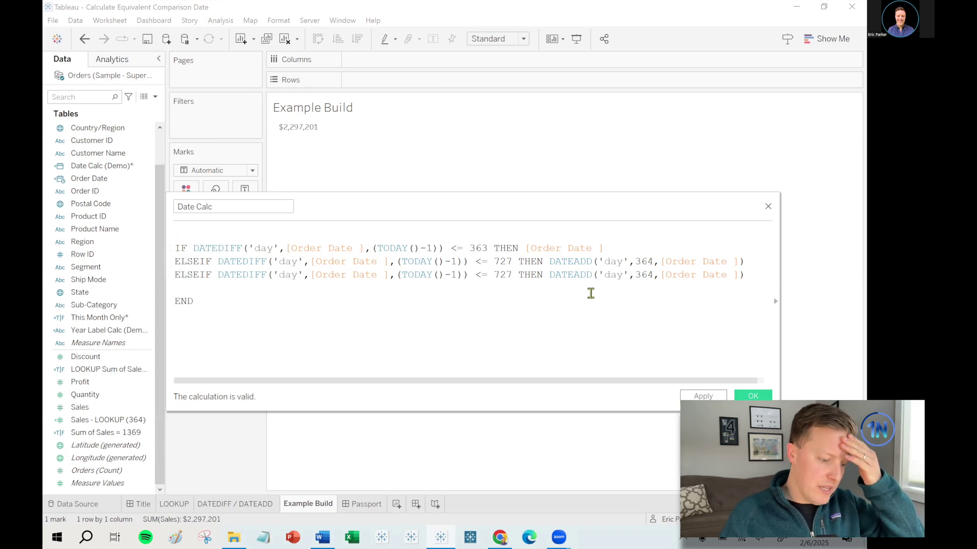
pyautogui.press('BackSpace')
pyautogui.press('BackSpace')
pyautogui.press('BackSpace')
pyautogui.write('1093')
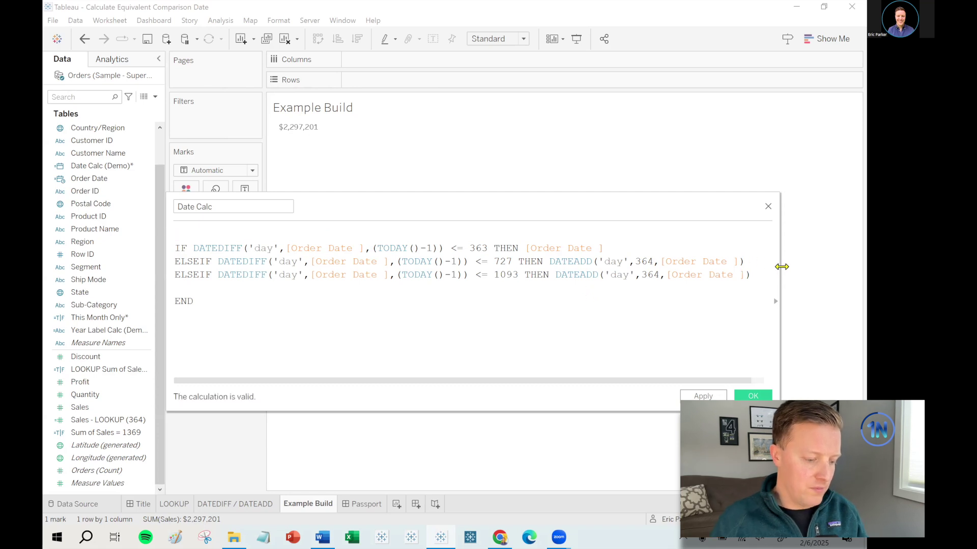
pyautogui.moveTo(780, 266); pyautogui.dragTo(814, 266)
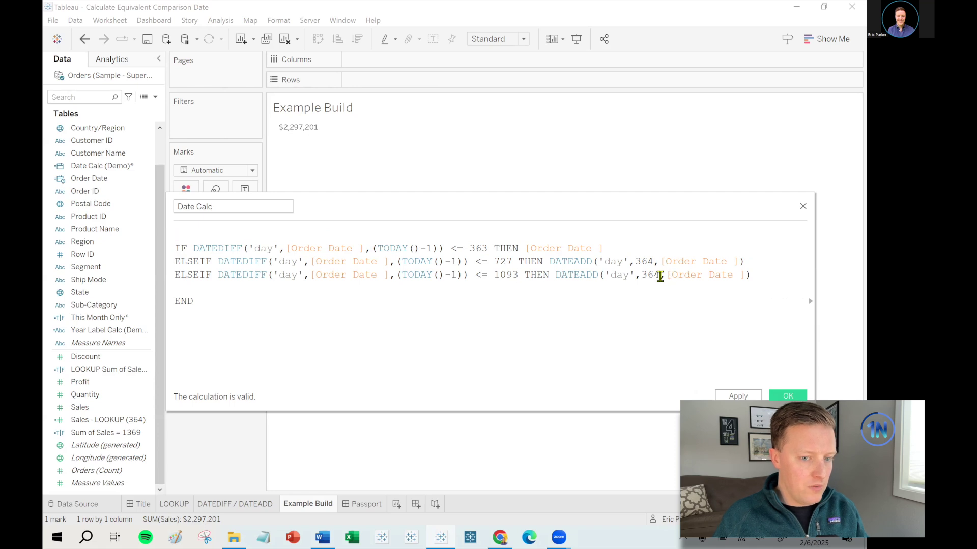
pyautogui.click(659, 275)
pyautogui.press('BackSpace')
pyautogui.press('BackSpace')
pyautogui.press('BackSpace')
pyautogui.write('728')
# Wrap the whole IF block in DATE( ) and save Date Calc
pyautogui.click(318, 286)
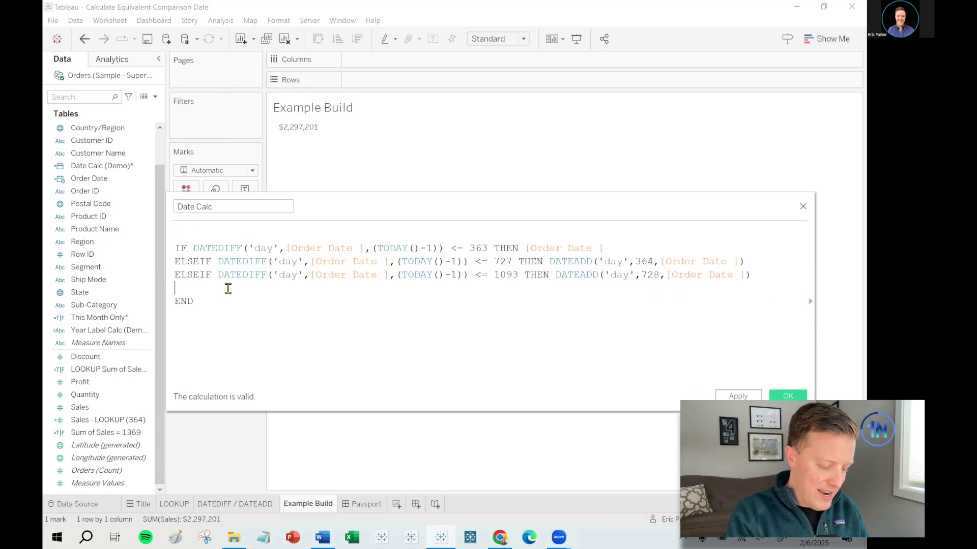
pyautogui.press('BackSpace')
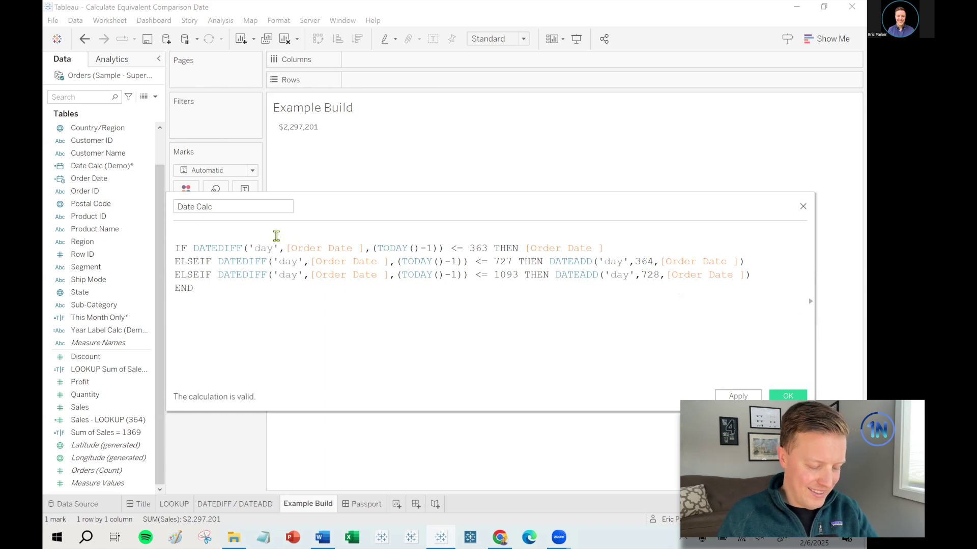
pyautogui.write('DATE(')
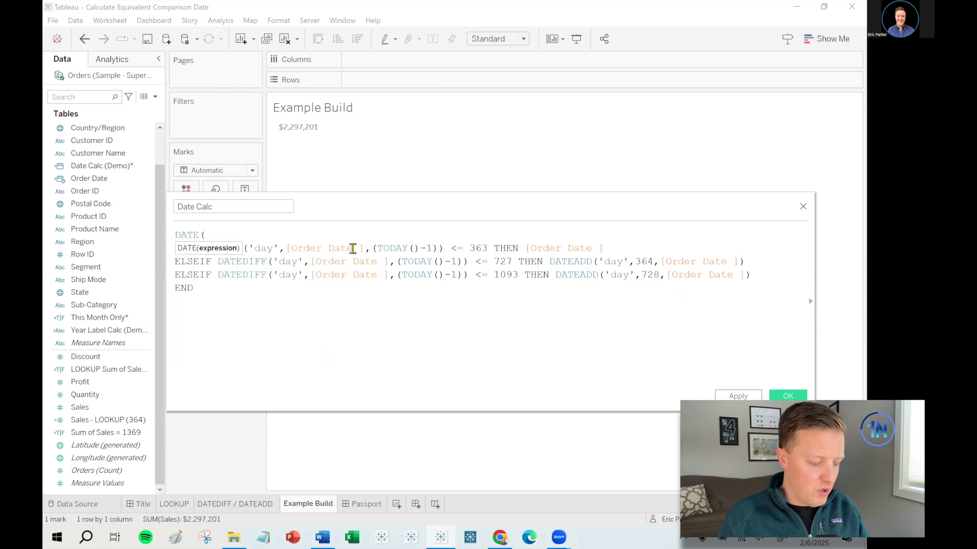
pyautogui.click(327, 295)
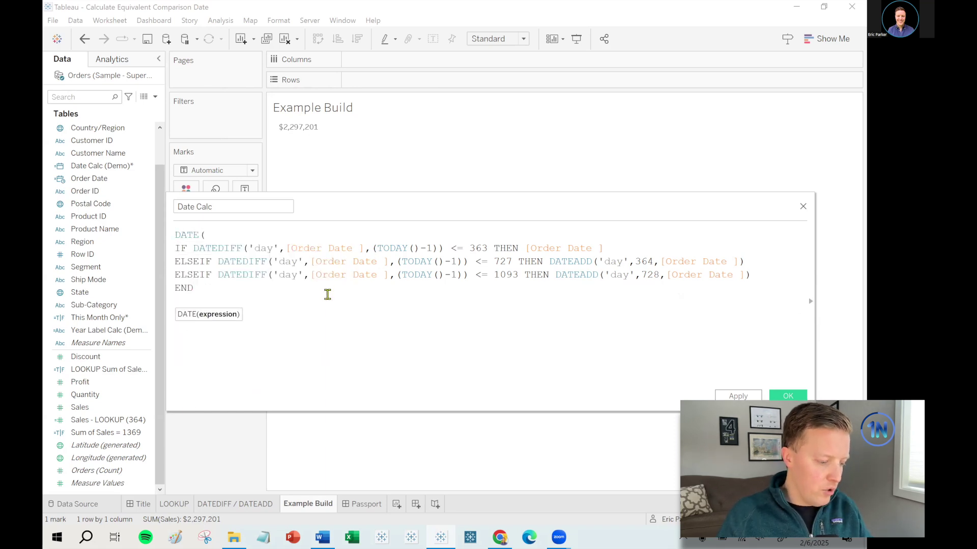
pyautogui.write(')')
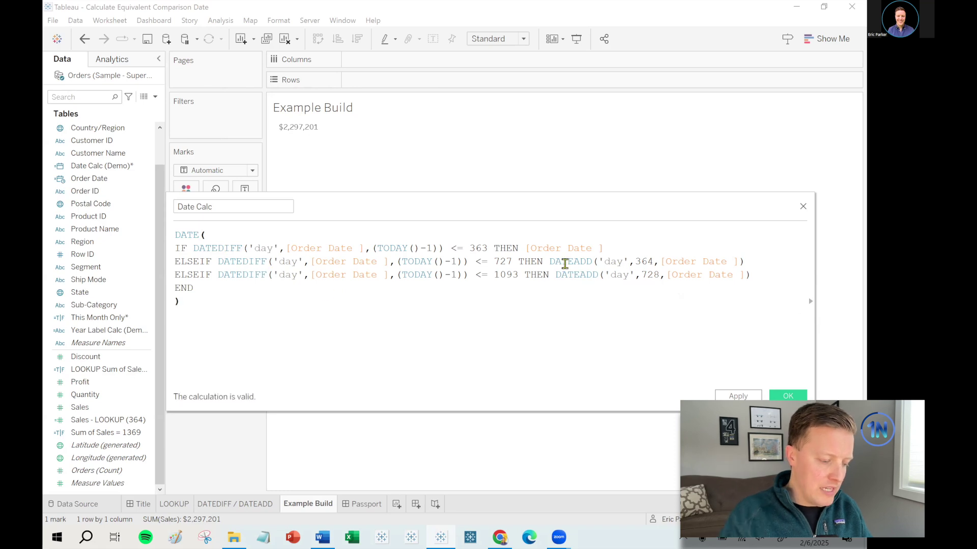
pyautogui.click(566, 262)
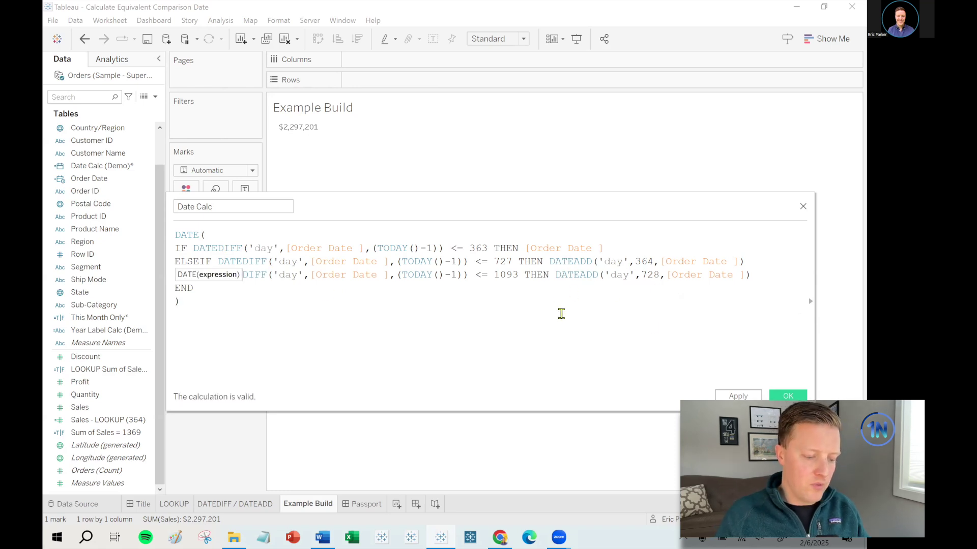
pyautogui.click(486, 295)
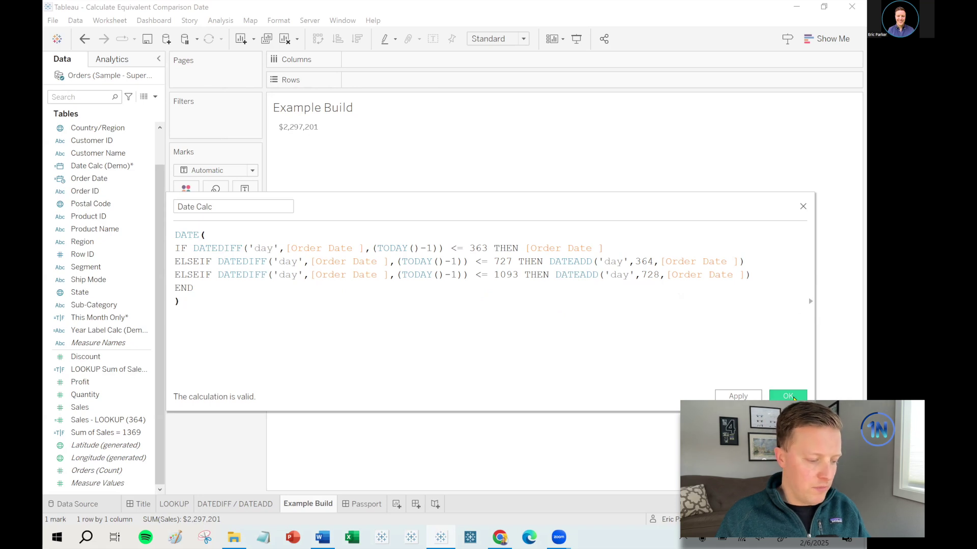
pyautogui.click(792, 398)
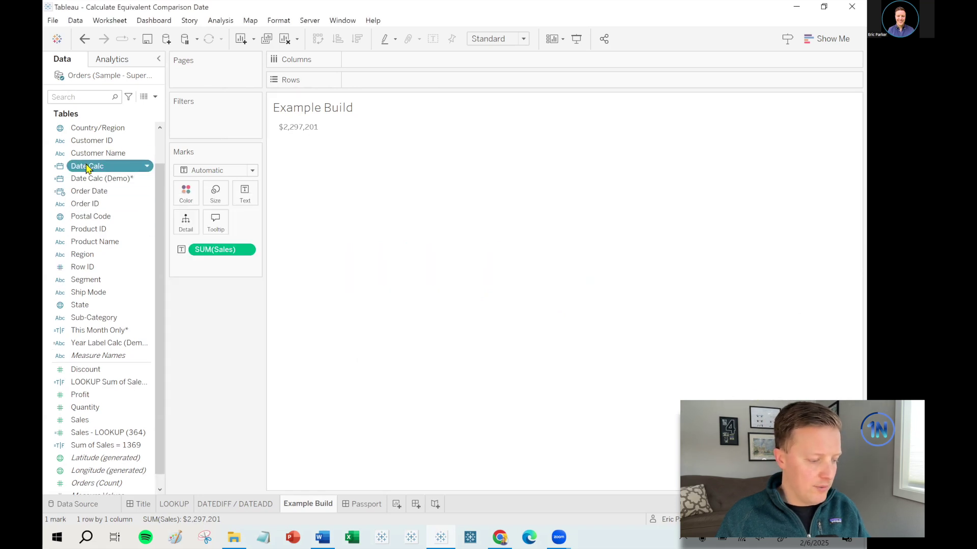
# Add Date Calc to Rows as exact MDY dates and scroll down to February 5, 2025
pyautogui.moveTo(87, 174); pyautogui.dragTo(397, 87)
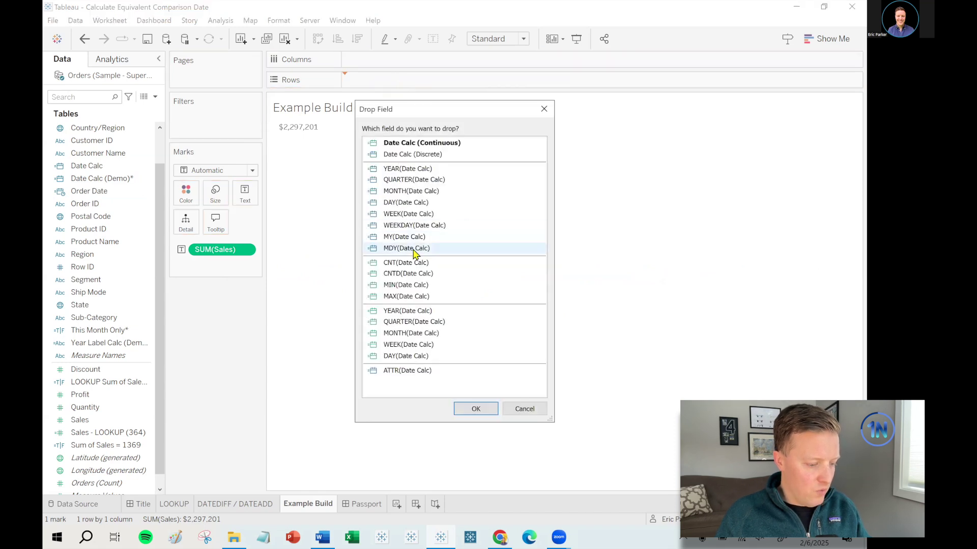
pyautogui.click(415, 251)
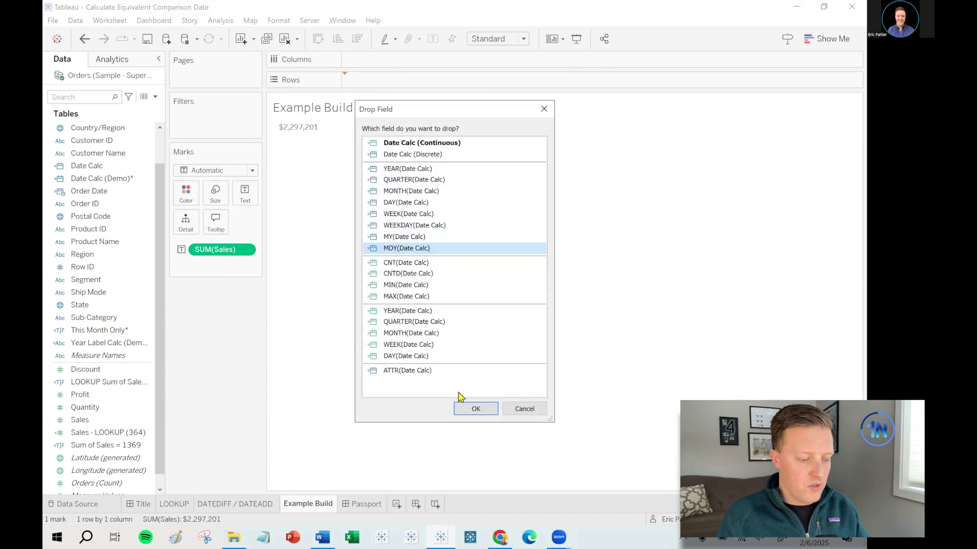
pyautogui.click(478, 411)
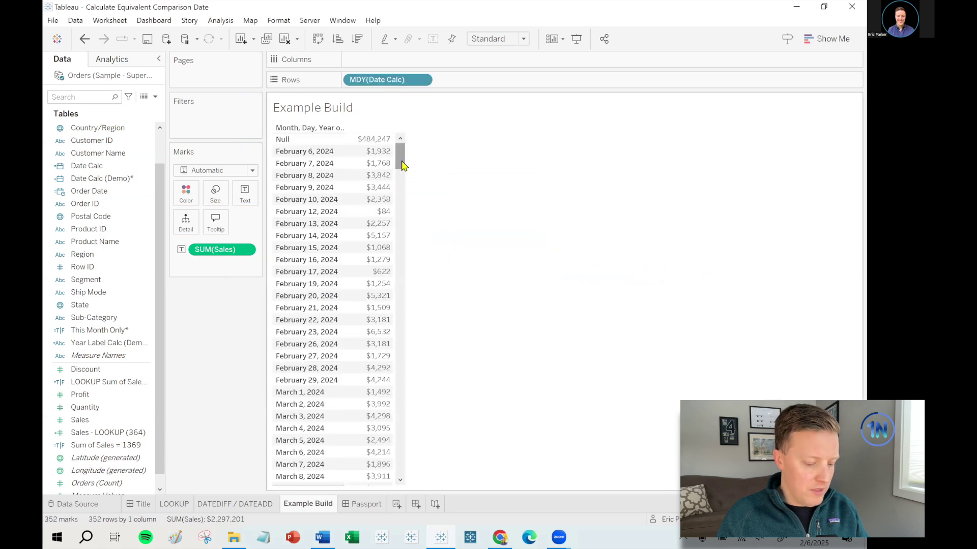
pyautogui.moveTo(401, 152); pyautogui.dragTo(411, 478)
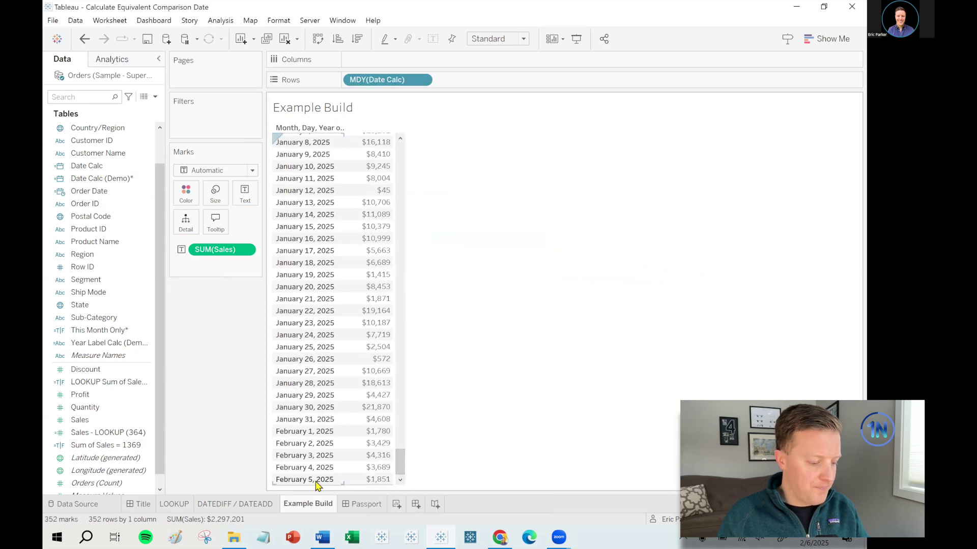
pyautogui.moveTo(382, 485)
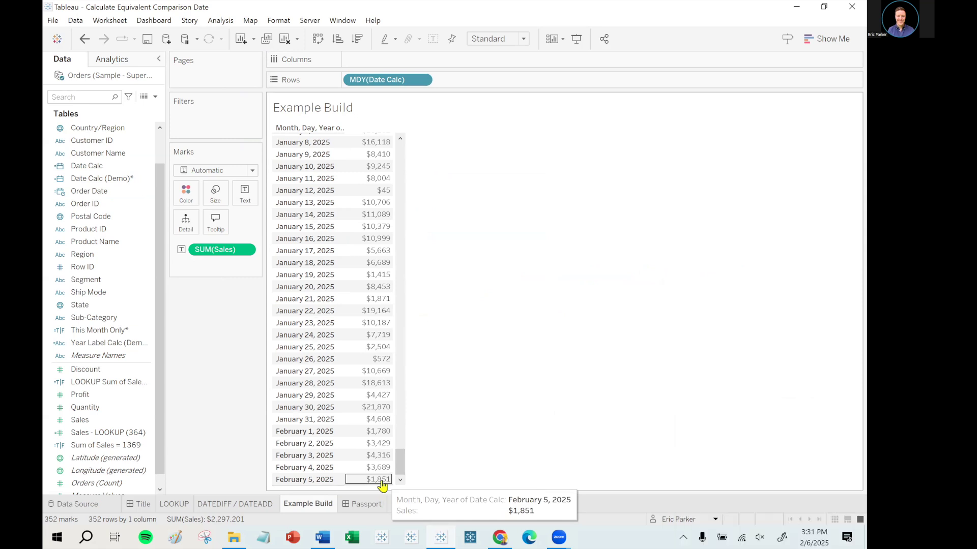
# Compare the February 5, 2025 values on DATEDIFF / DATEADD, then return to Example Build
pyautogui.click(243, 504)
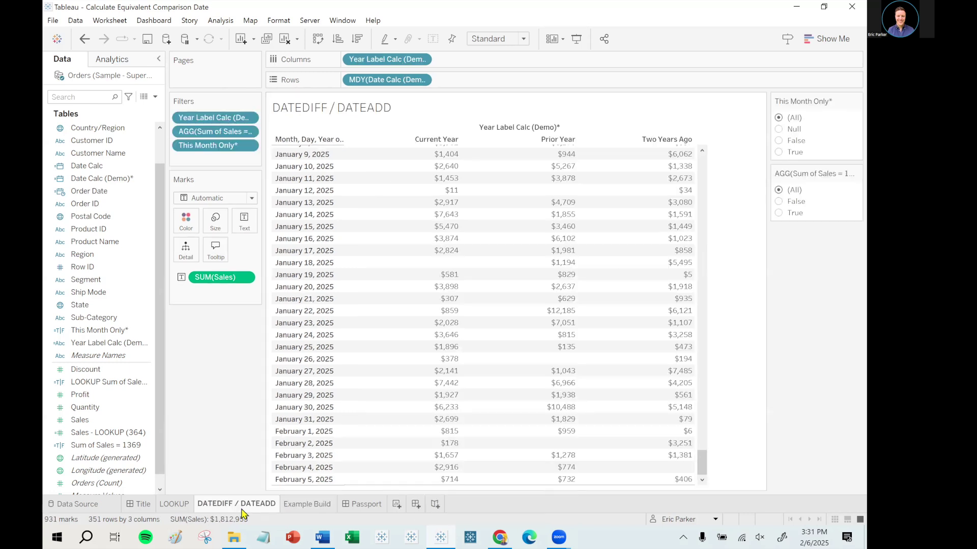
pyautogui.click(438, 480)
pyautogui.moveTo(482, 485); pyautogui.dragTo(661, 486)
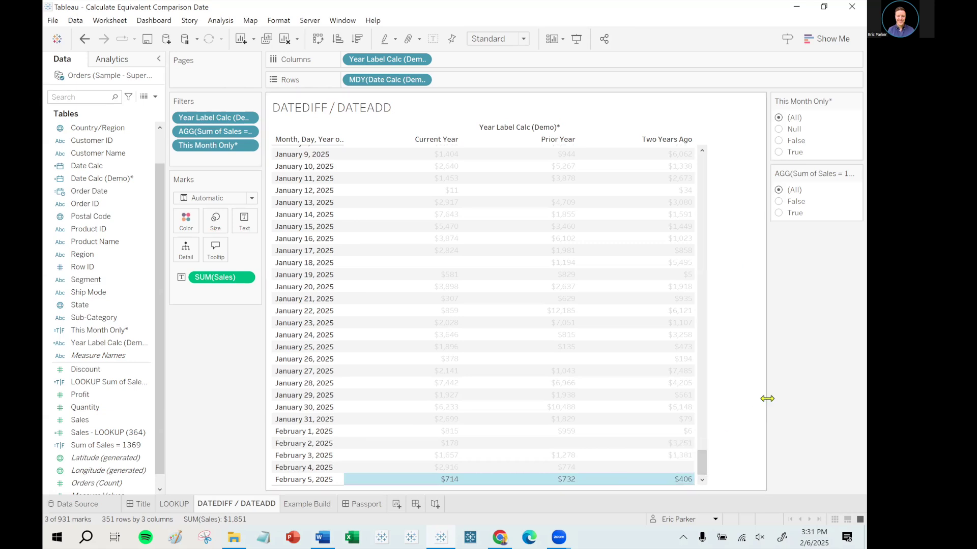
pyautogui.click(316, 486)
pyautogui.click(307, 504)
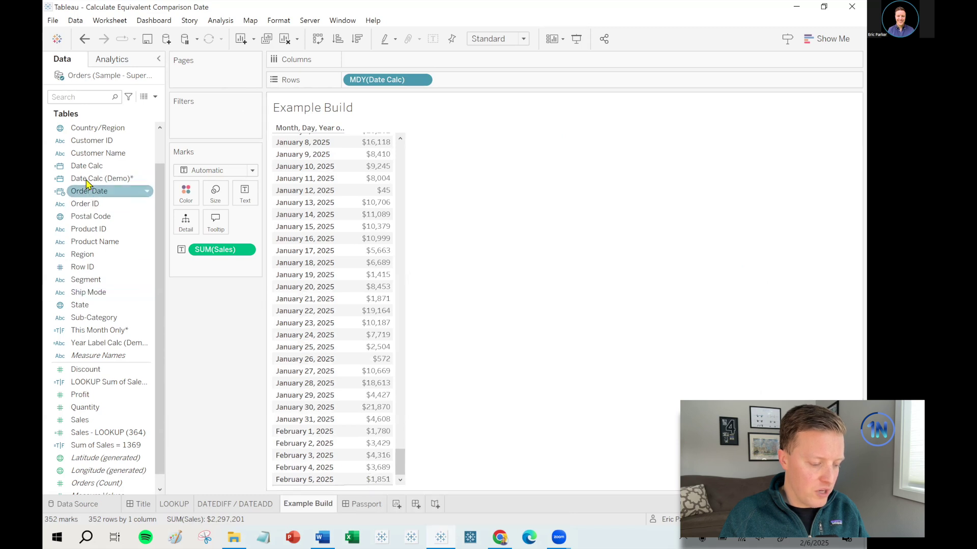
# Add the exact MDY(Order Date) to Rows, keeping all members
pyautogui.moveTo(90, 191); pyautogui.dragTo(529, 86)
pyautogui.click(437, 245)
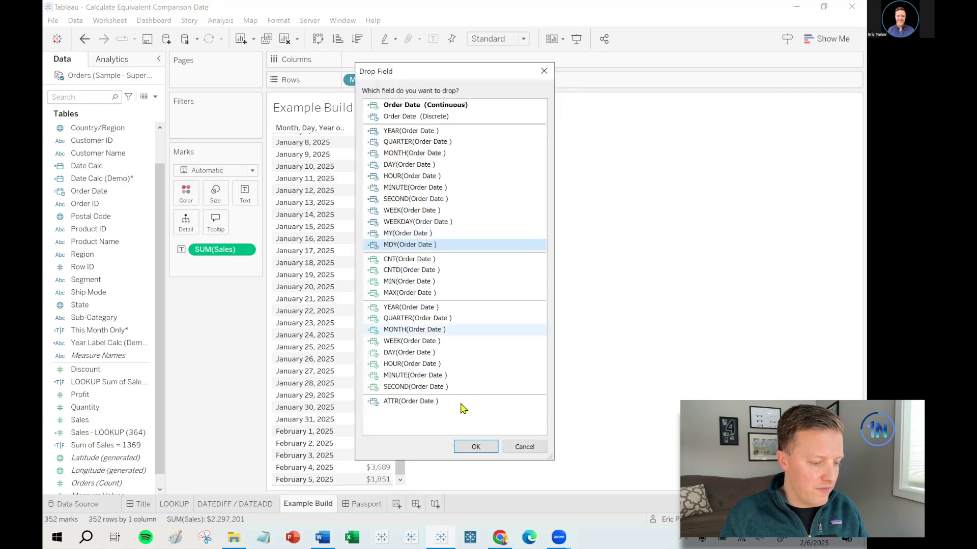
pyautogui.click(475, 446)
pyautogui.click(452, 265)
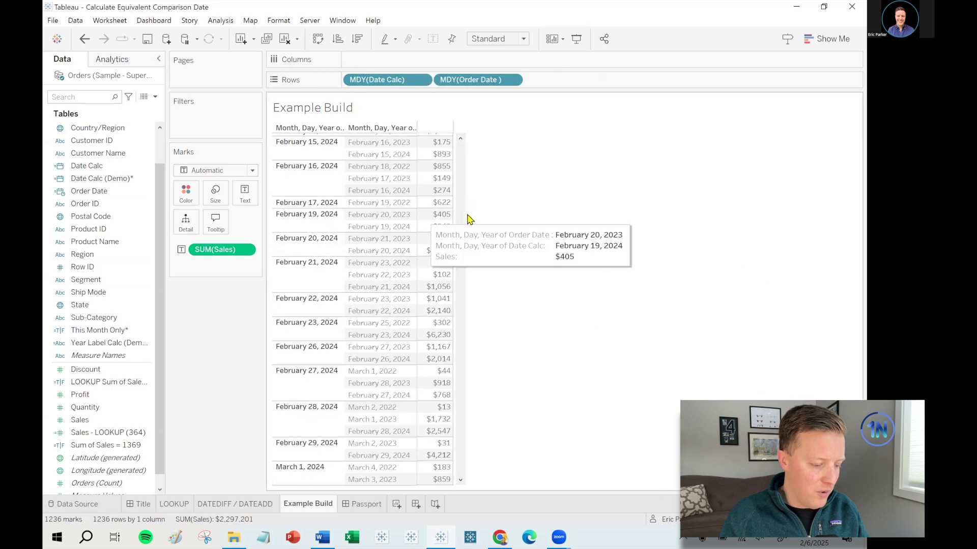
# Inspect the February 5, 2025 marks, remove Order Date from Rows, then view the DATEDIFF / DATEADD sheet
pyautogui.moveTo(461, 236); pyautogui.dragTo(463, 506)
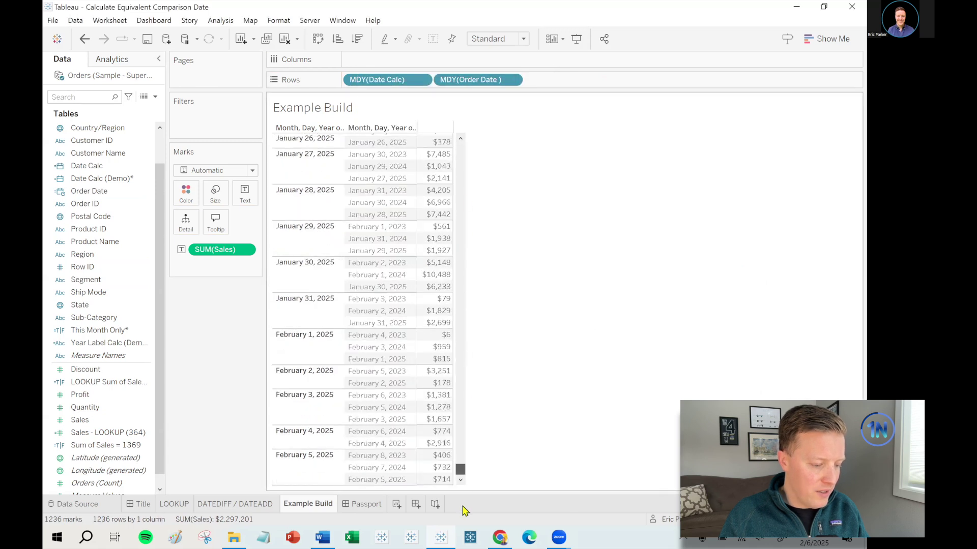
pyautogui.click(300, 477)
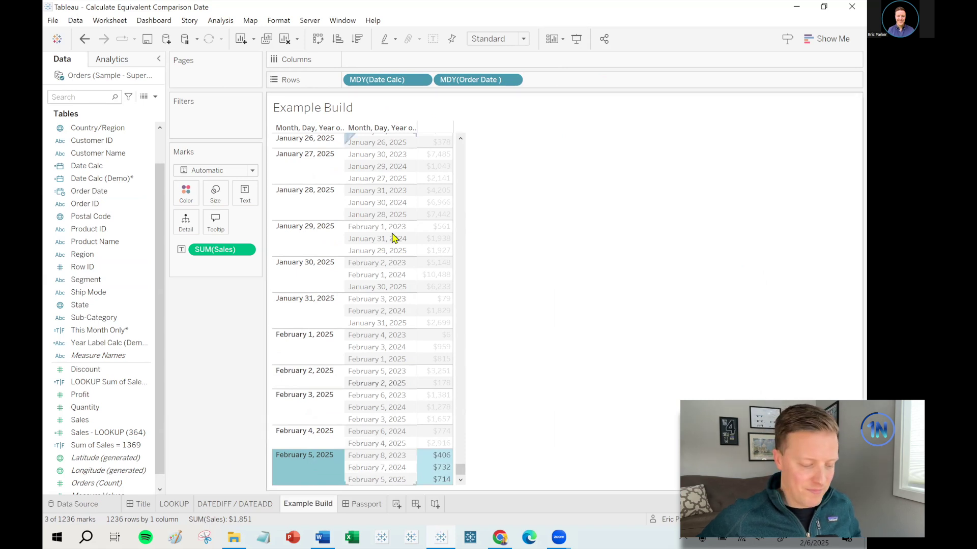
pyautogui.moveTo(447, 80); pyautogui.dragTo(272, 328)
pyautogui.click(262, 505)
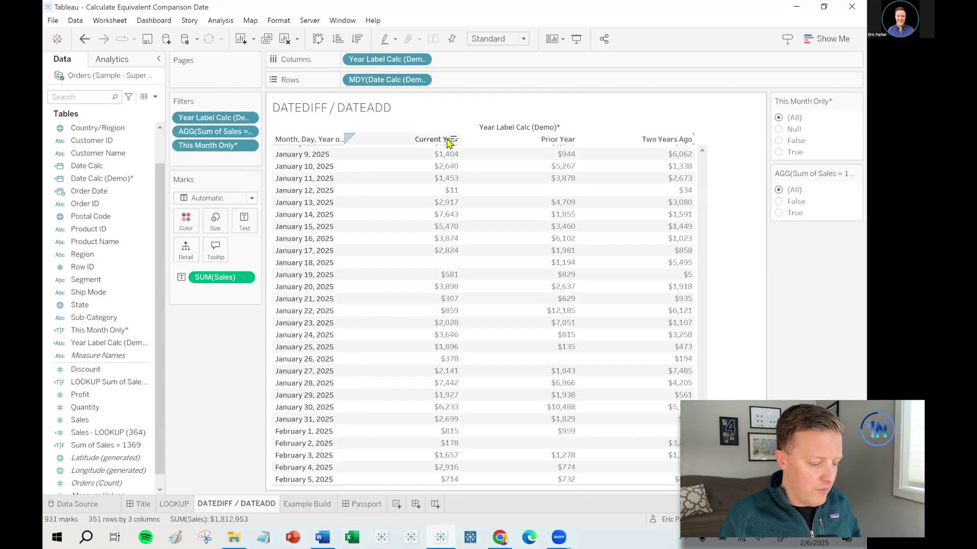
# Copy the whole Date Calc formula from the Example Build sheet
pyautogui.click(308, 504)
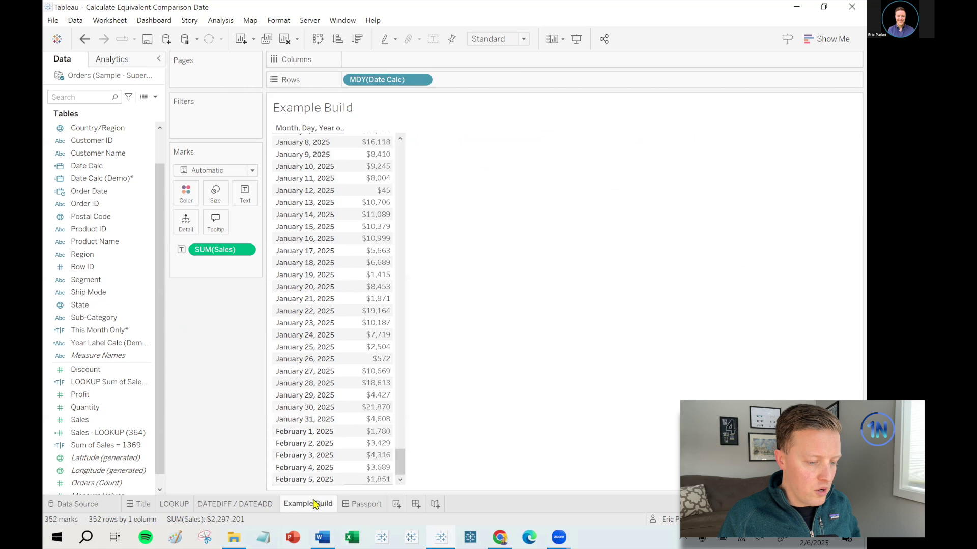
pyautogui.rightClick(118, 167)
pyautogui.click(141, 235)
pyautogui.hotkey('ctrl', 'a')
pyautogui.hotkey('ctrl', 'c')
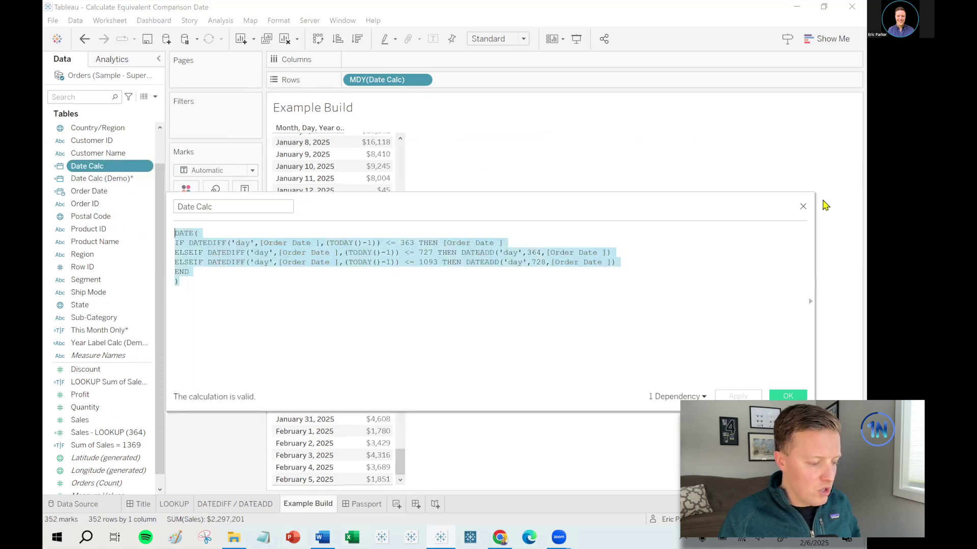
pyautogui.click(802, 206)
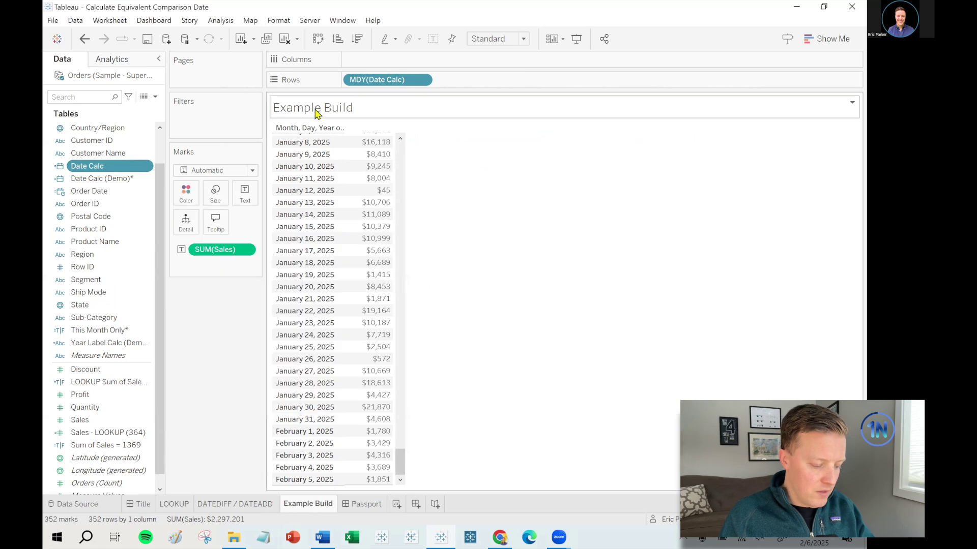
# Create a new calculated field named 'Year Label Calc' containing the pasted Date Calc formula
pyautogui.click(155, 96)
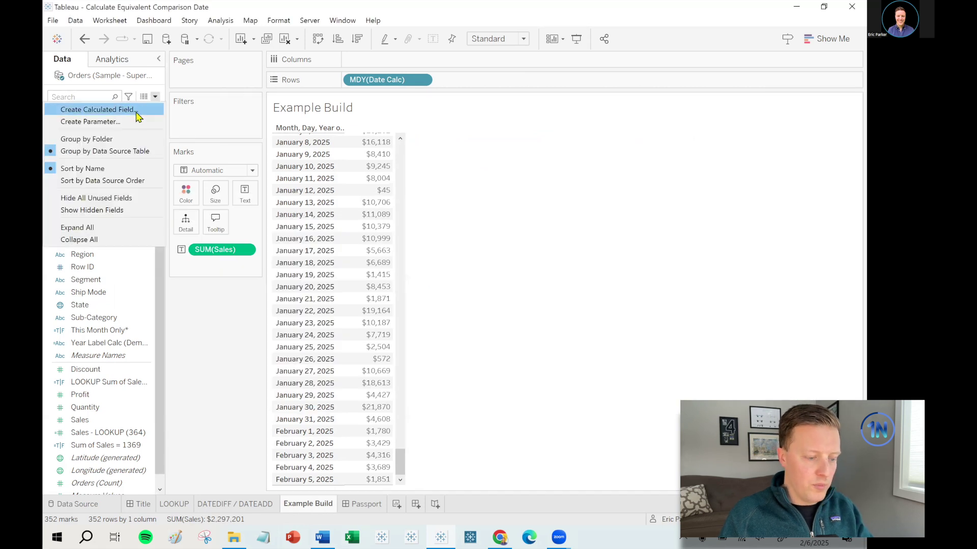
pyautogui.click(124, 110)
pyautogui.press('End')
pyautogui.write('Year Labe')
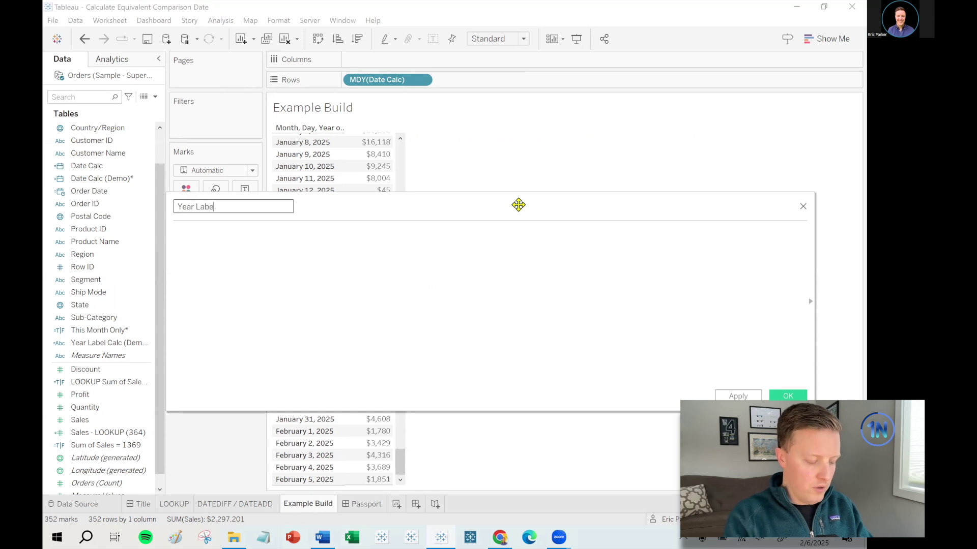
pyautogui.write('l Calc')
pyautogui.click(375, 290)
pyautogui.hotkey('ctrl', 'v')
# Strip the DATE( wrapper and trailing parenthesis so the formula starts with IF
pyautogui.scroll(3, 389, 336)
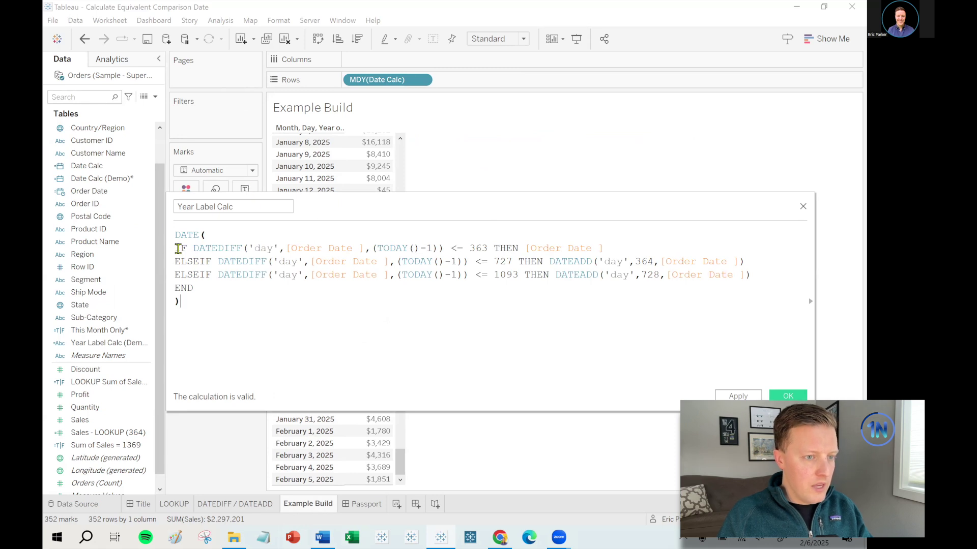
pyautogui.moveTo(178, 249); pyautogui.dragTo(175, 234)
pyautogui.press('BackSpace')
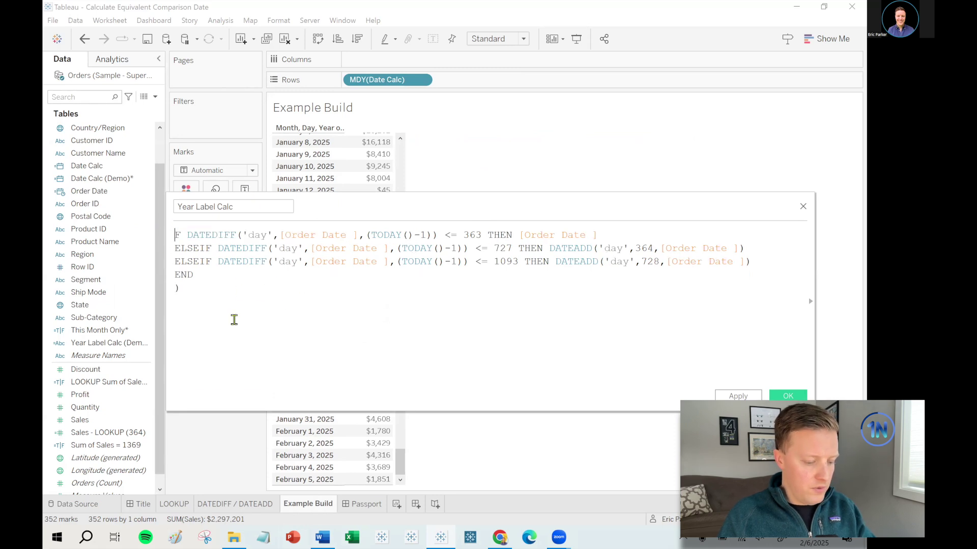
pyautogui.click(209, 290)
pyautogui.press('BackSpace')
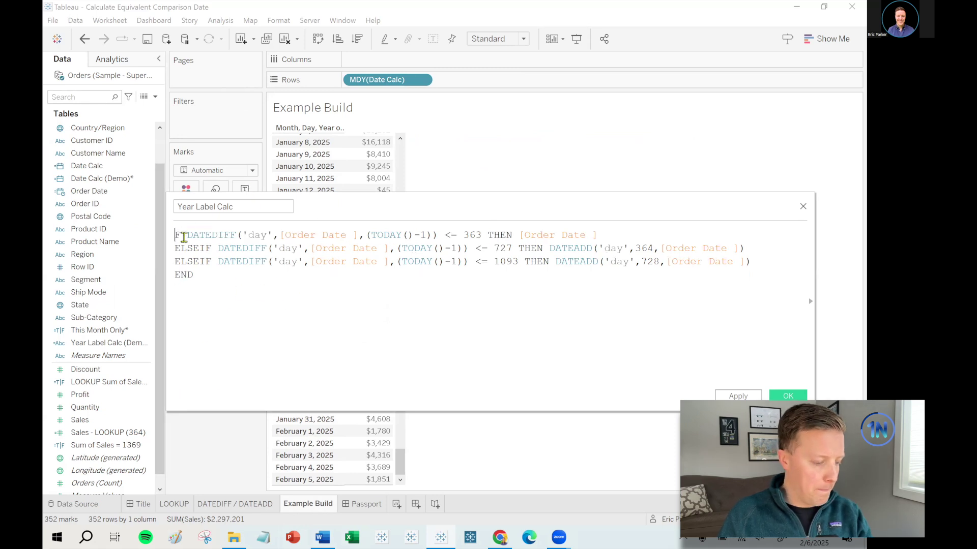
pyautogui.write('I')
pyautogui.press('Right')
pyautogui.press('Return')
pyautogui.press('Return')
pyautogui.press('Up')
# Make the first line read IF [Order Date] >= TODAY() THEN "Out of Scope"
pyautogui.write('ord')
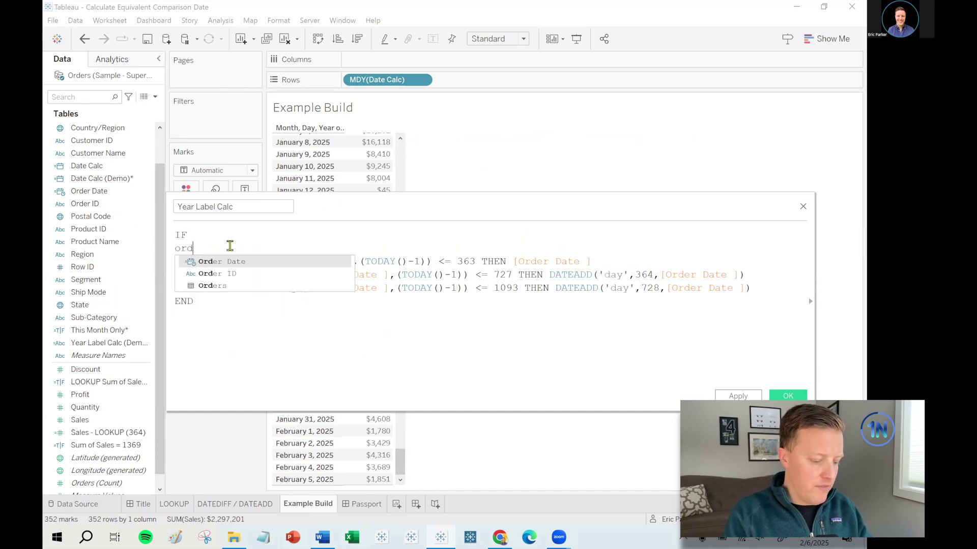
pyautogui.press('Return')
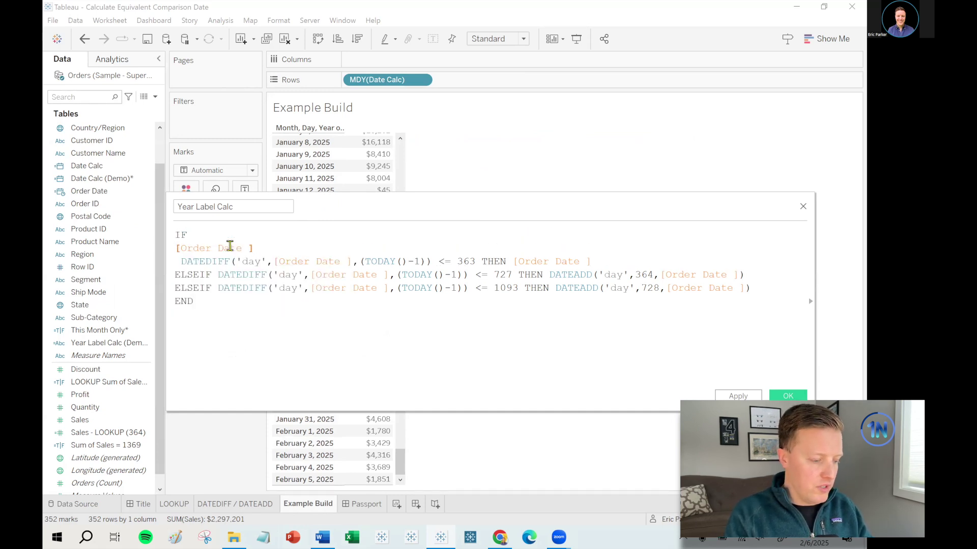
pyautogui.press('Down')
pyautogui.press('Up')
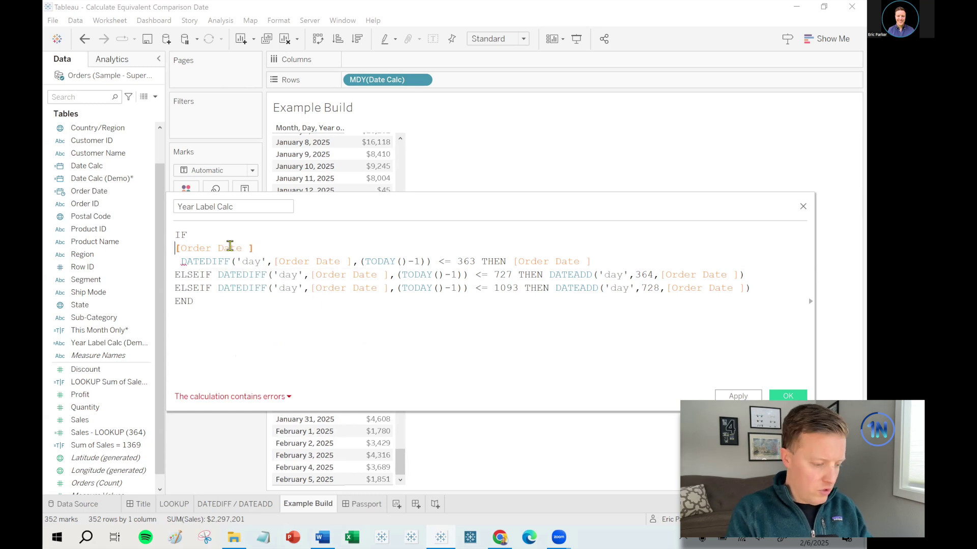
pyautogui.press('BackSpace')
pyautogui.press('End')
pyautogui.write('= ')
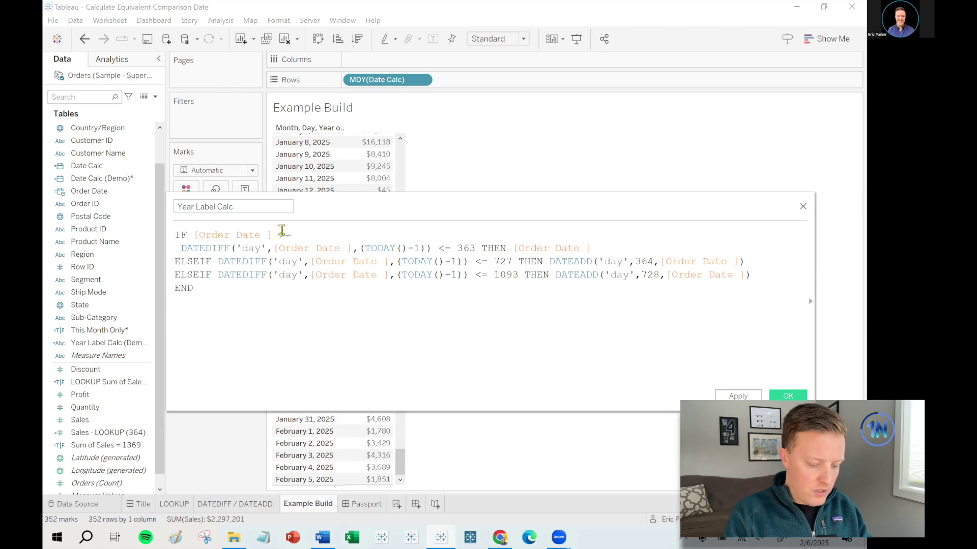
pyautogui.write('TODAY()')
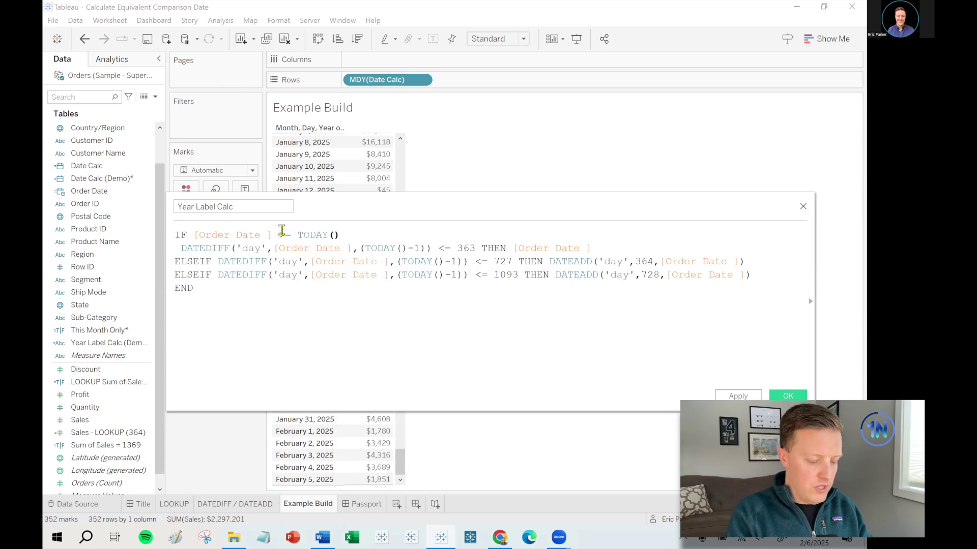
pyautogui.write(' THEN "Out o')
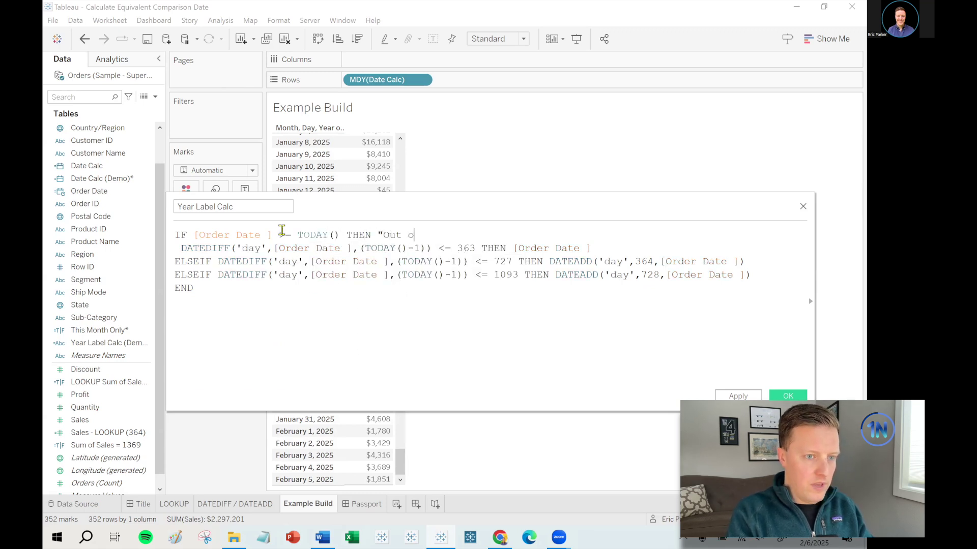
pyautogui.write('f Scope"')
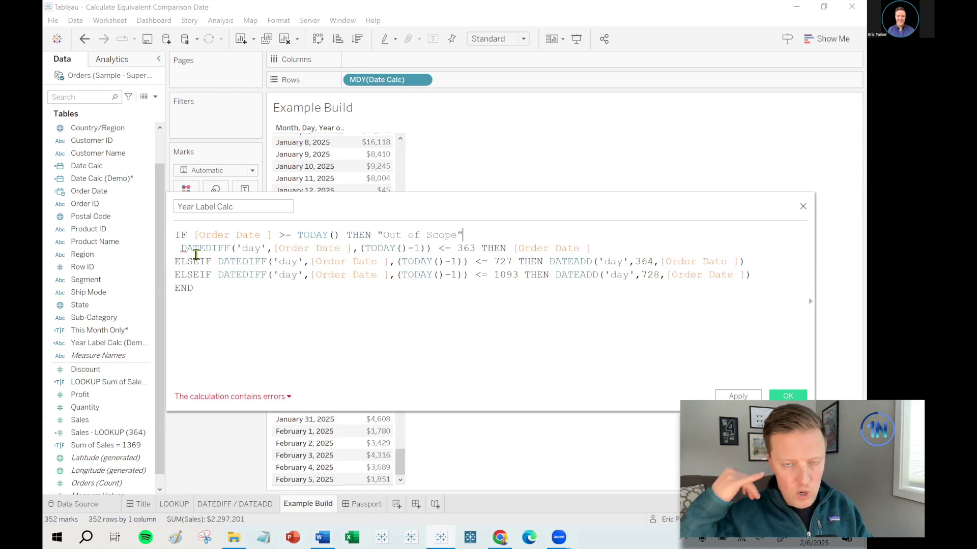
# Start the DATEDIFF line with ELSEIF and recheck the formula
pyautogui.click(178, 248)
pyautogui.write('ELSEIF')
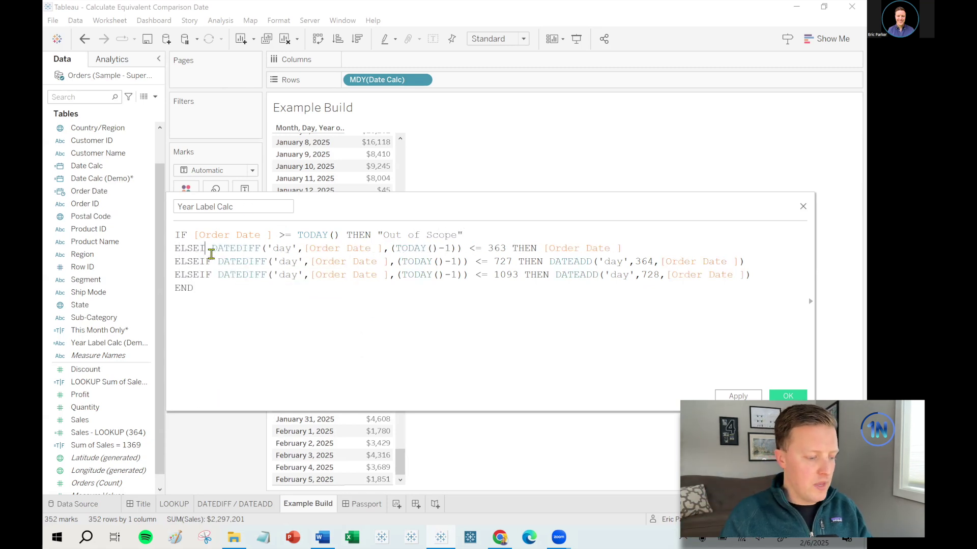
pyautogui.click(314, 300)
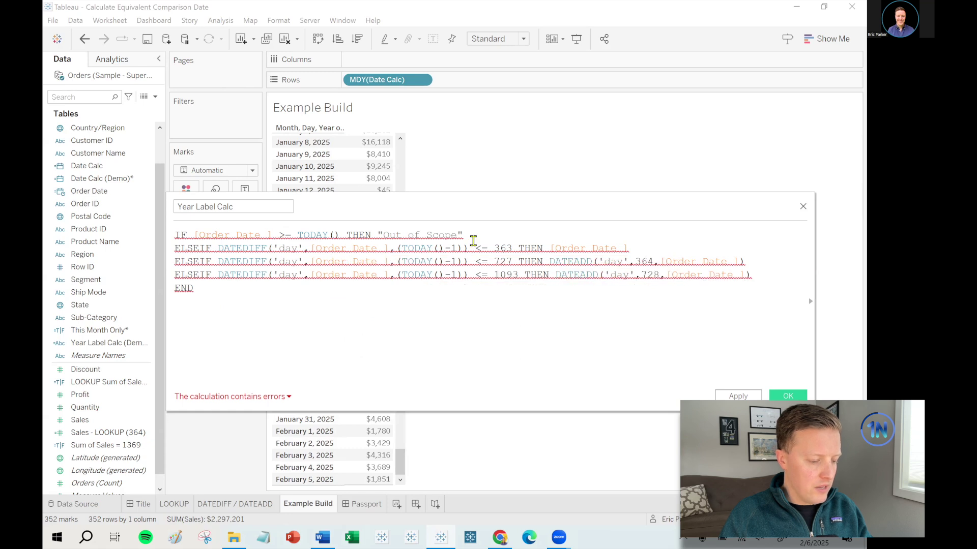
# Replace the line 2 and 3 results with "Current Year" and "Prior Year" labels
pyautogui.moveTo(546, 247); pyautogui.dragTo(654, 247)
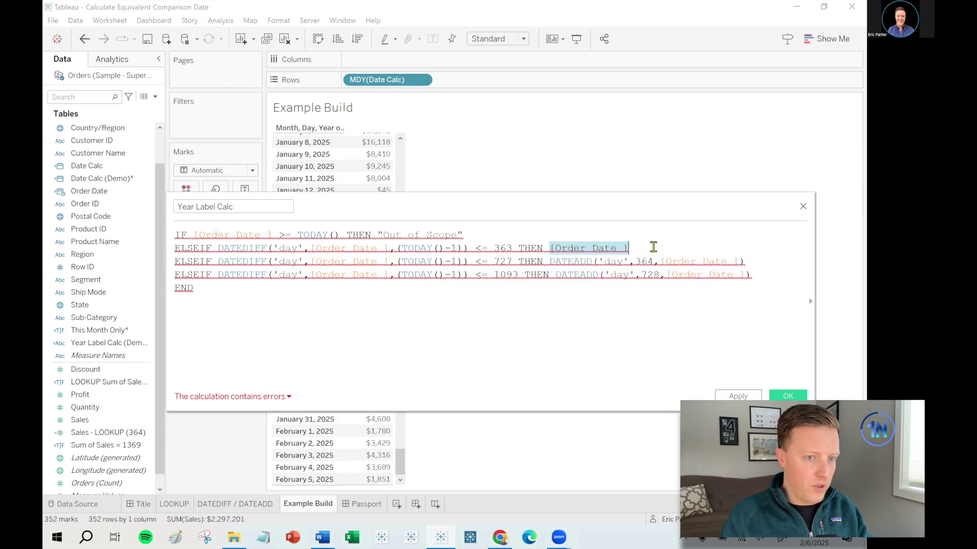
pyautogui.write('"O')
pyautogui.write('urrent Year"')
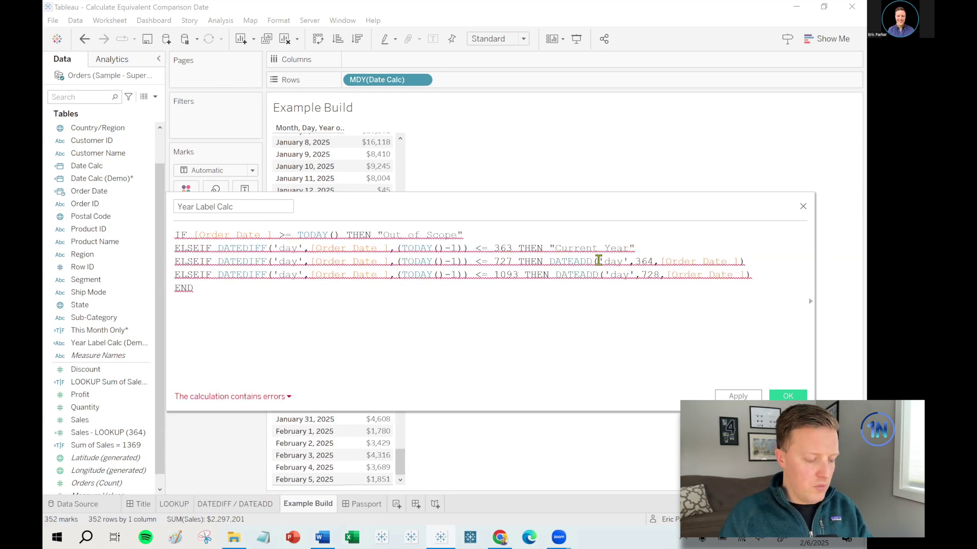
pyautogui.moveTo(549, 260); pyautogui.dragTo(753, 257)
pyautogui.write('"')
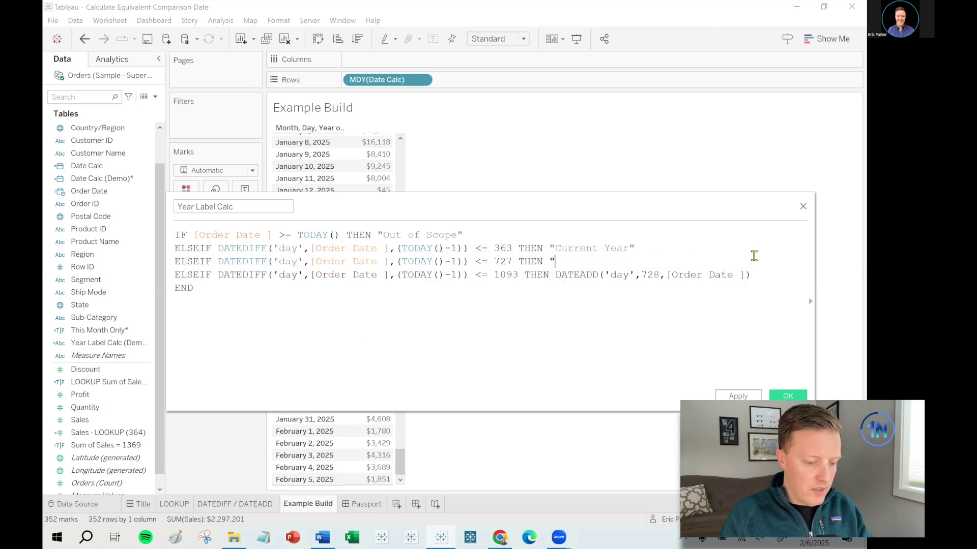
pyautogui.write('Prior Year"')
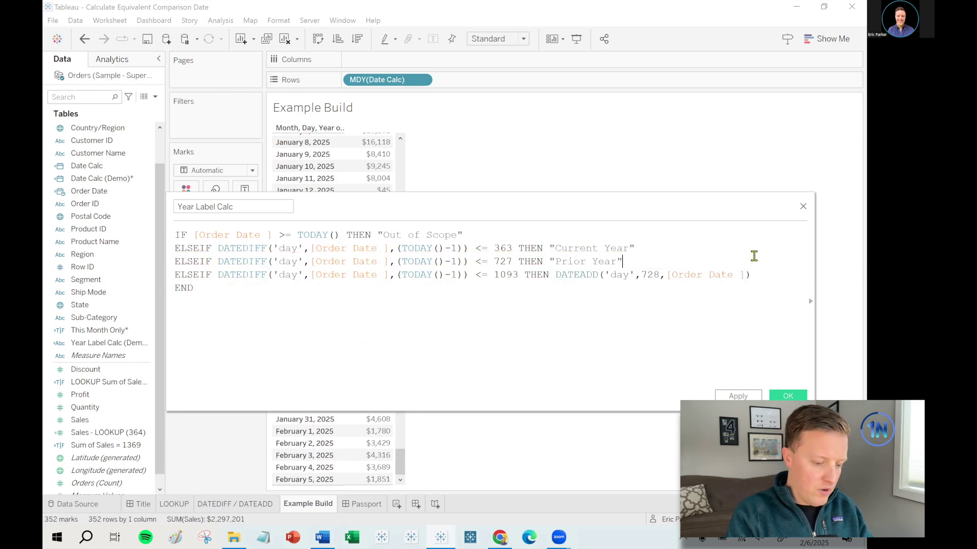
pyautogui.click(589, 295)
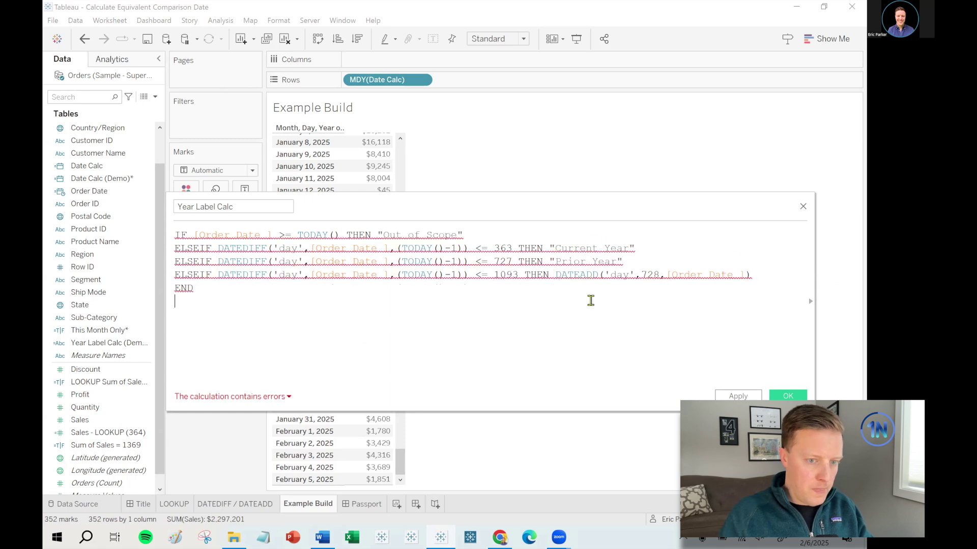
# Label line 4 "Two Years Ago", add ELSE "Out of Scope", and save the calculation
pyautogui.moveTo(557, 275); pyautogui.dragTo(761, 275)
pyautogui.write('"')
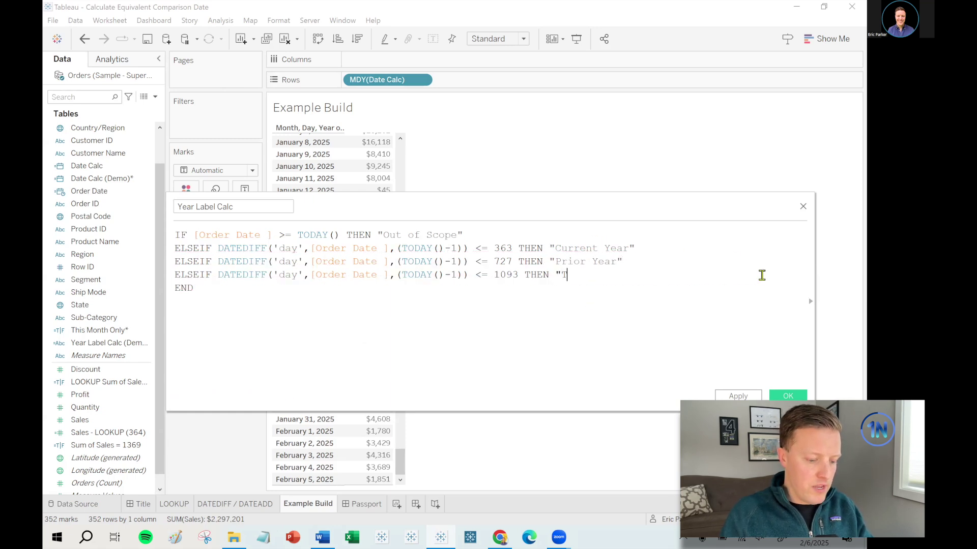
pyautogui.write('Two Year')
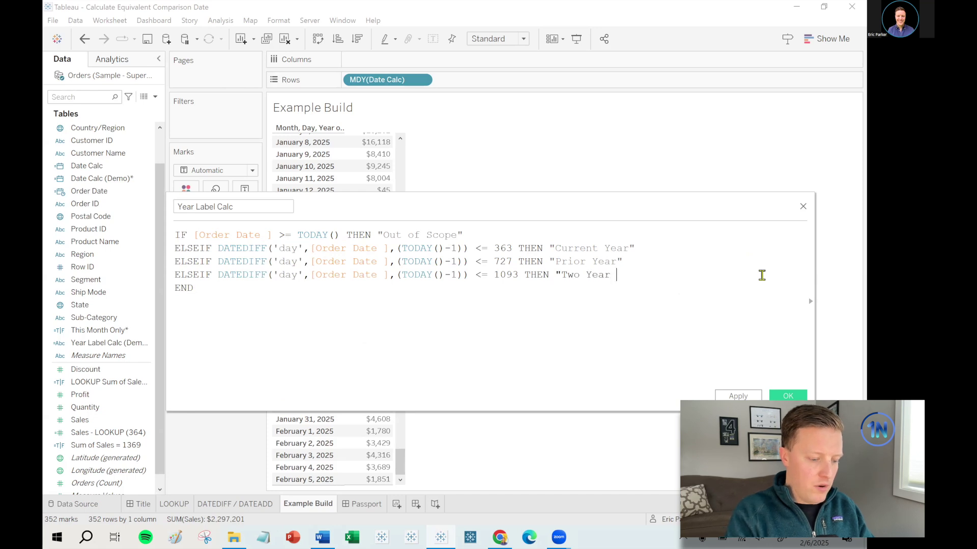
pyautogui.write('s Ago"')
pyautogui.press('Return')
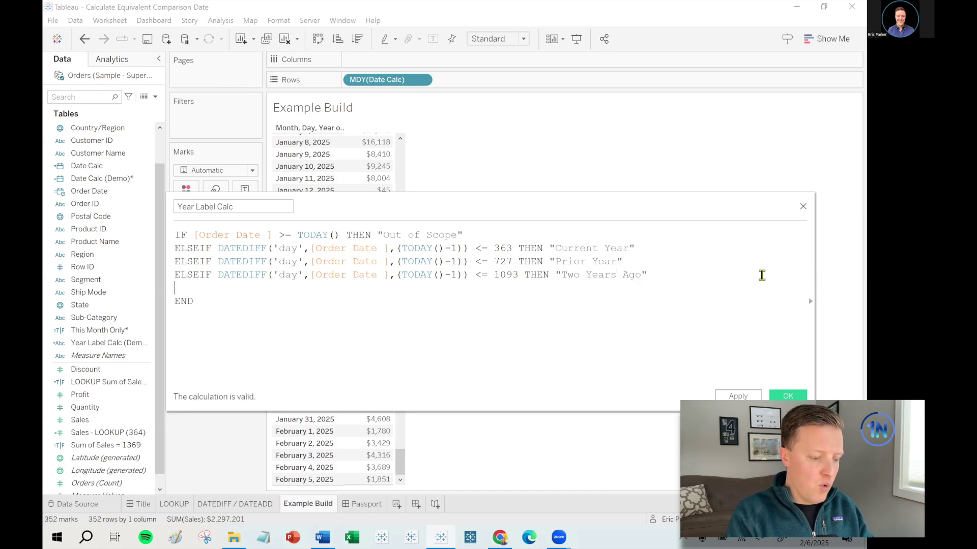
pyautogui.write('ELSE "O')
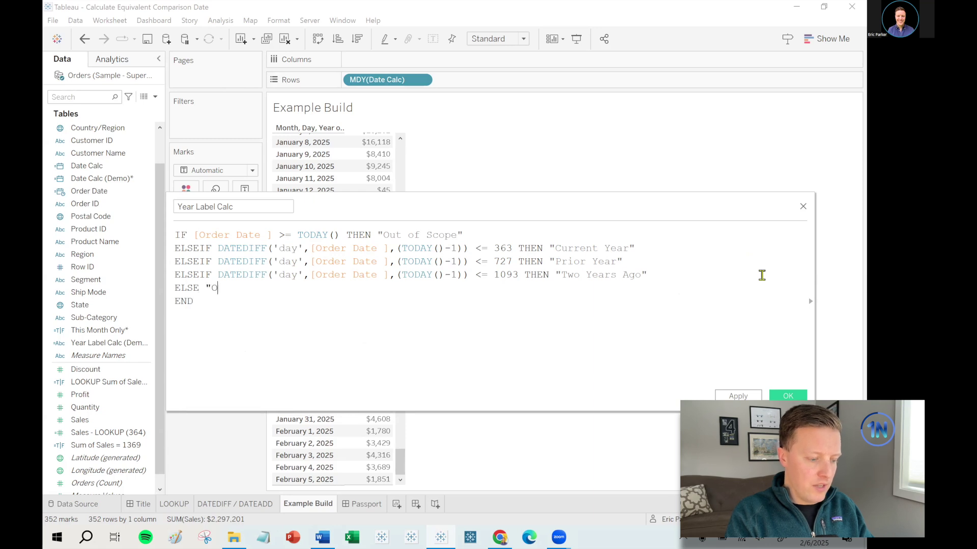
pyautogui.write('ut of Scope"')
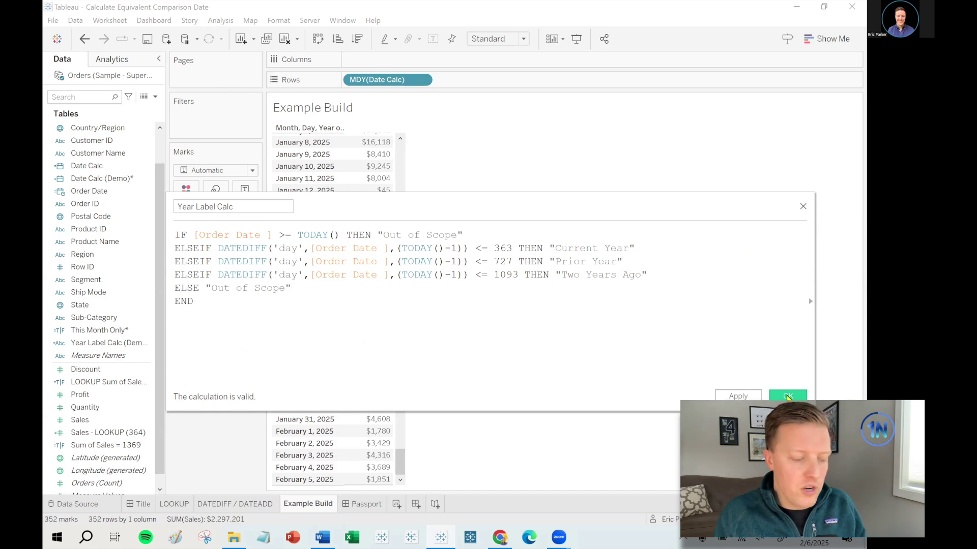
pyautogui.click(787, 396)
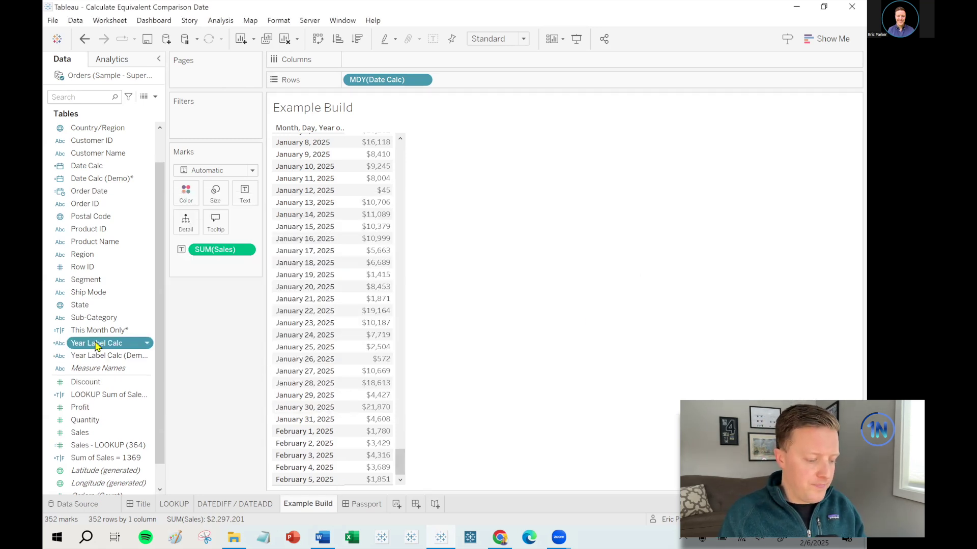
# Put Year Label Calc on Columns, filter it to exclude Out of Scope, and widen the columns
pyautogui.moveTo(147, 335); pyautogui.dragTo(448, 64)
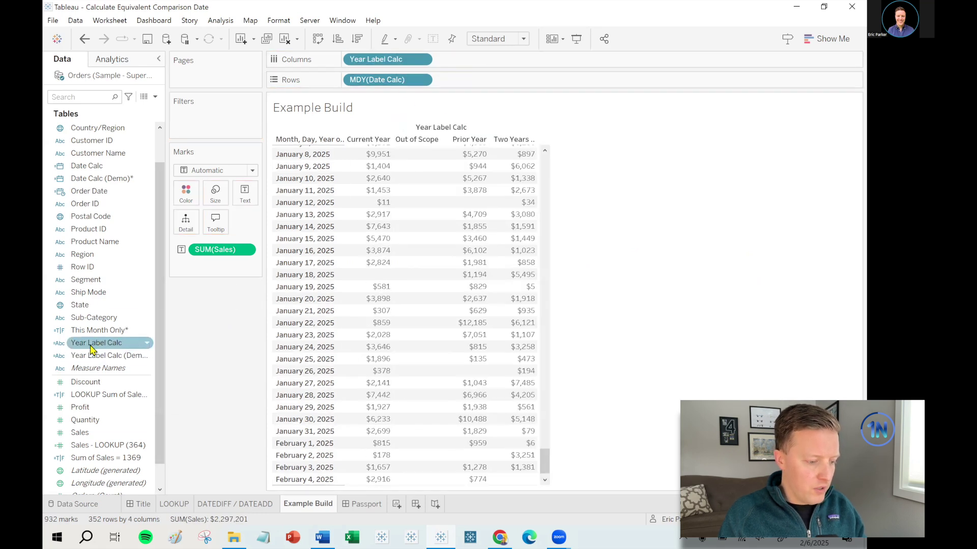
pyautogui.moveTo(92, 350); pyautogui.dragTo(216, 116)
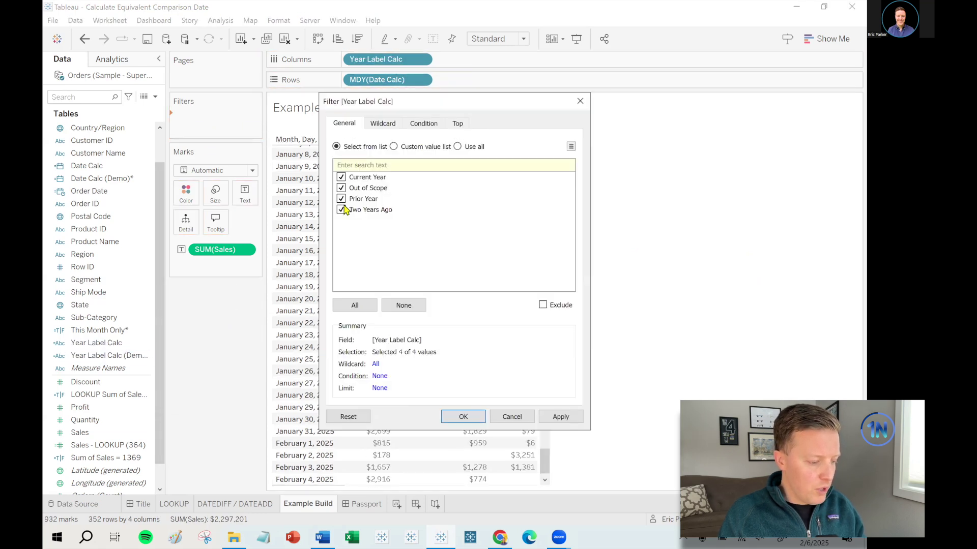
pyautogui.click(403, 305)
pyautogui.click(341, 188)
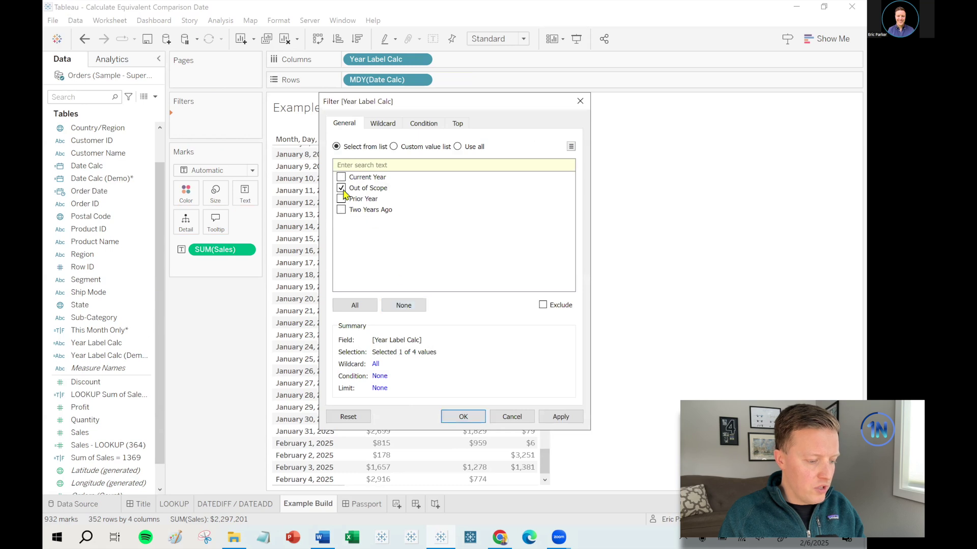
pyautogui.click(543, 305)
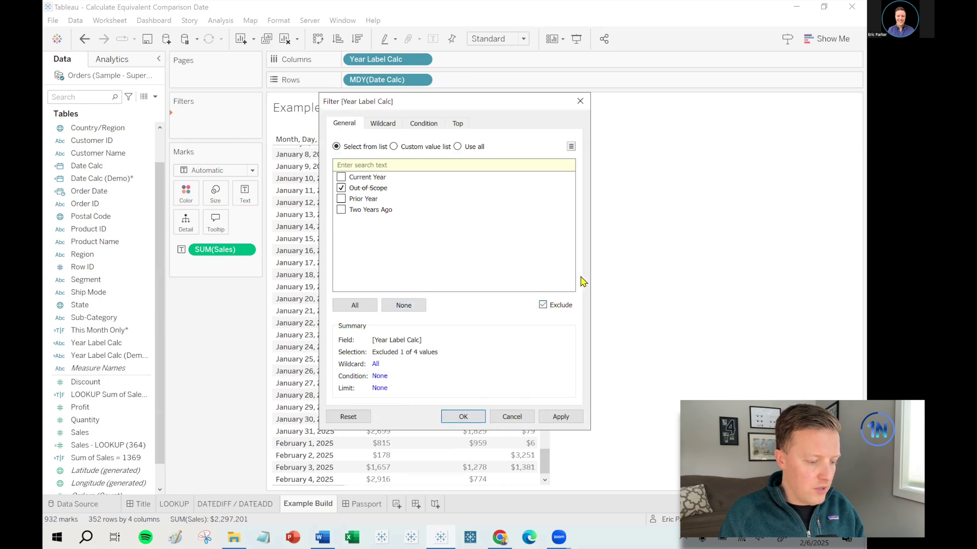
pyautogui.press('Return')
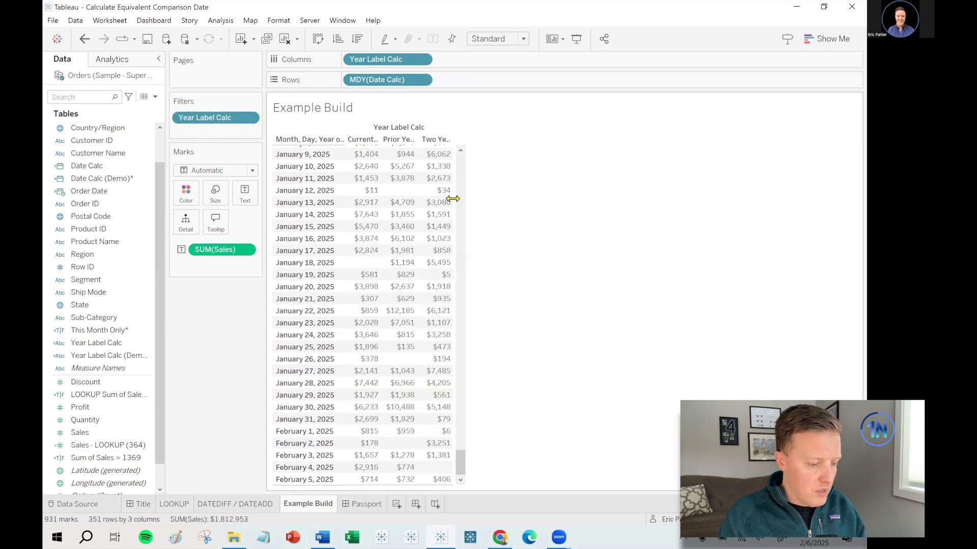
pyautogui.moveTo(453, 199); pyautogui.dragTo(596, 218)
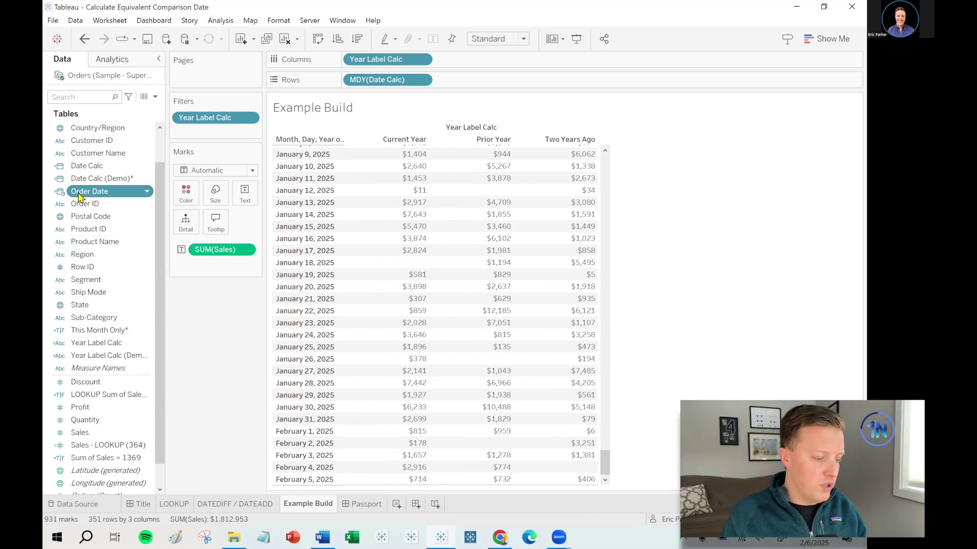
# Add the exact Order Date to the Marks card tooltip
pyautogui.moveTo(89, 197); pyautogui.dragTo(211, 226)
pyautogui.click(410, 245)
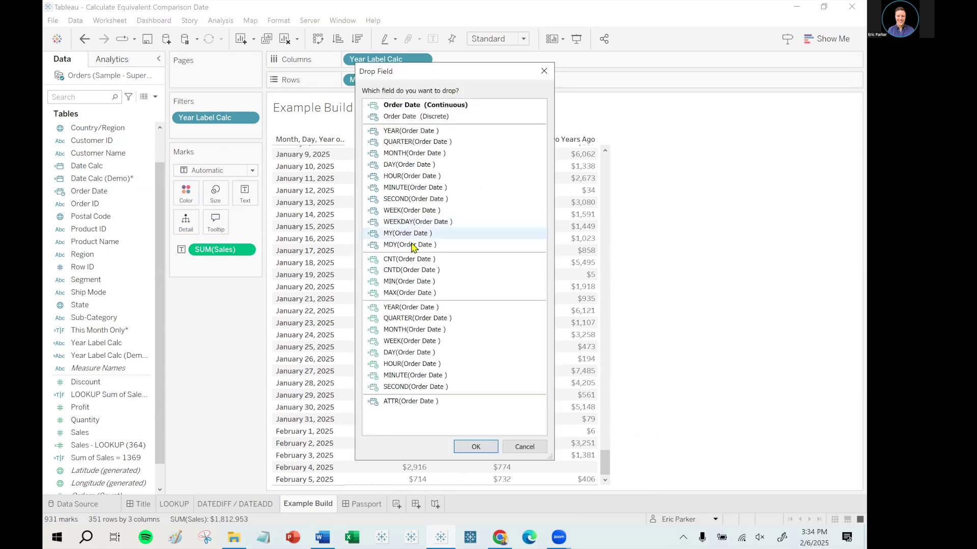
pyautogui.click(490, 448)
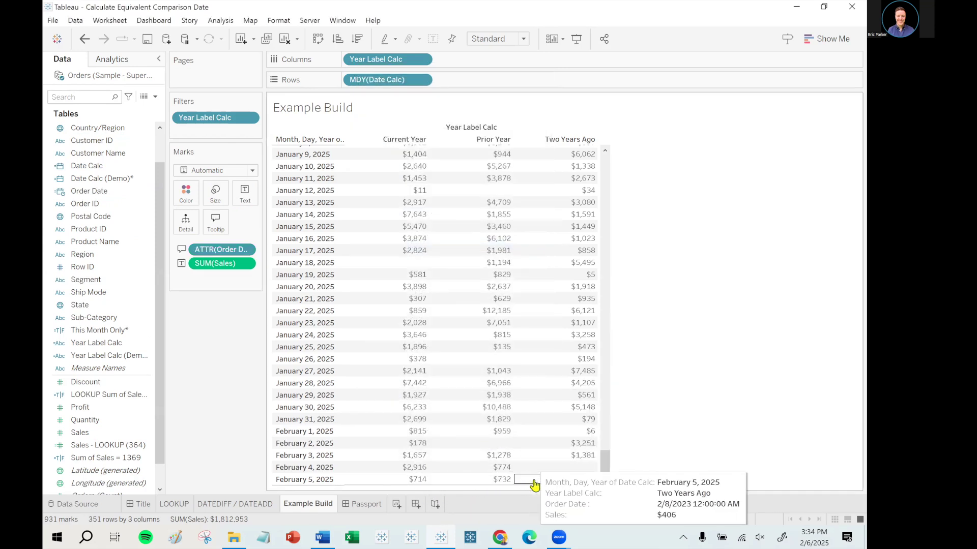
# Open the Order Date field options but leave its data type unchanged
pyautogui.click(62, 192)
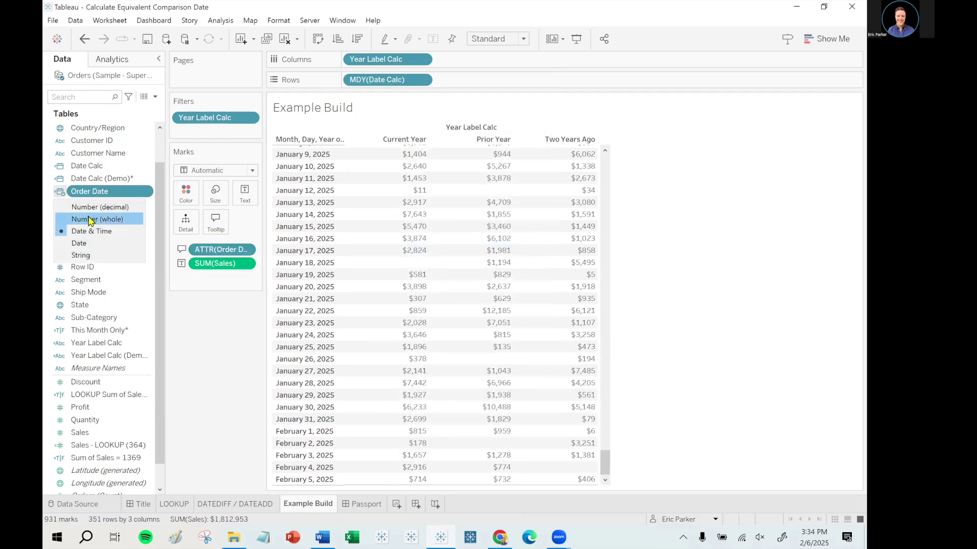
pyautogui.click(97, 244)
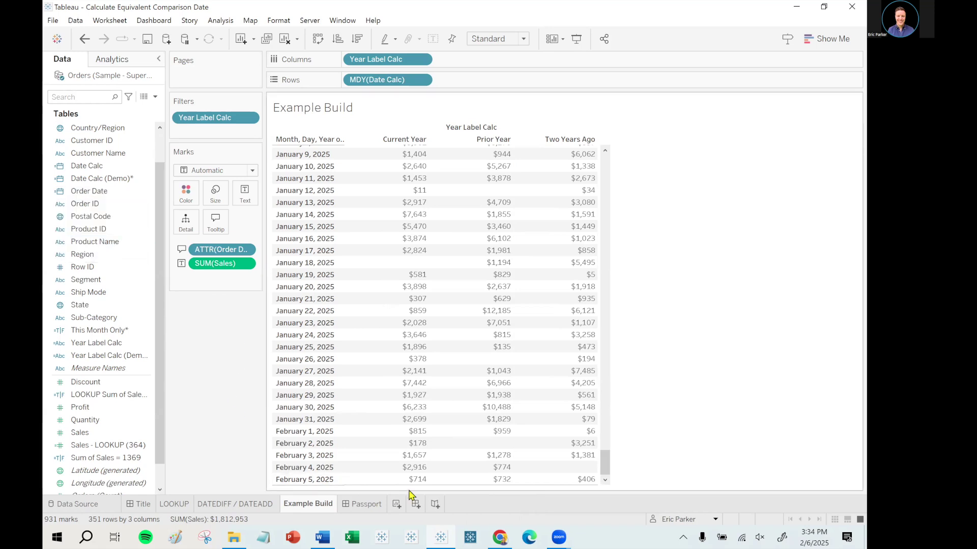
pyautogui.moveTo(421, 482)
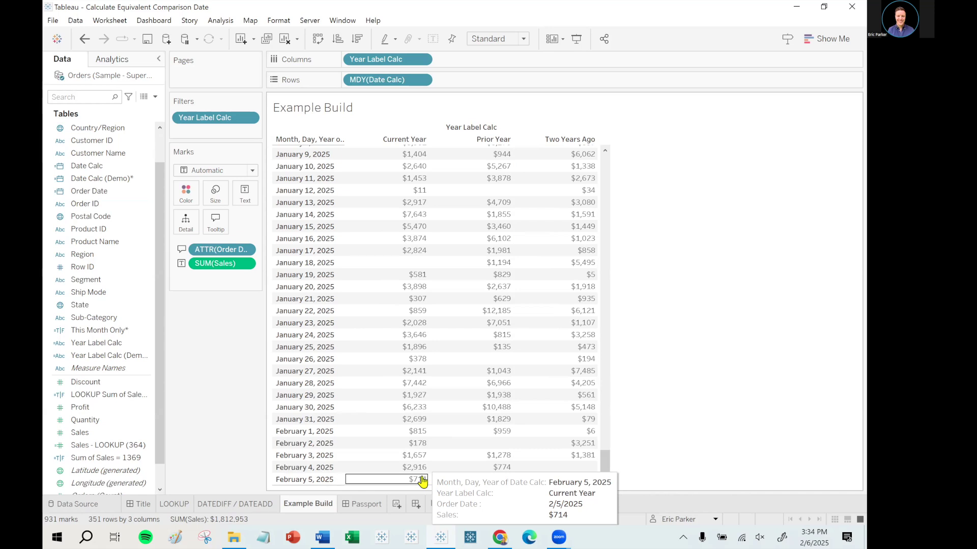
pyautogui.moveTo(466, 483)
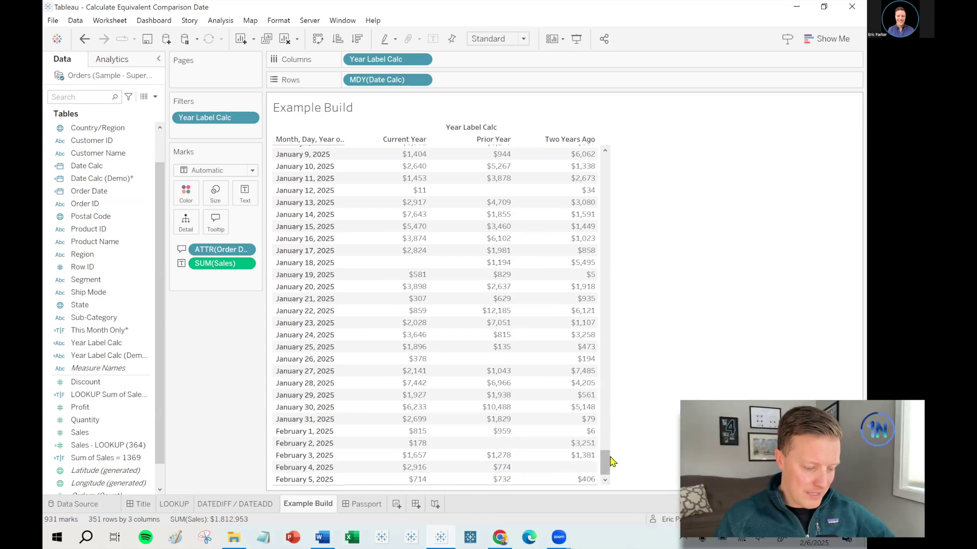
pyautogui.moveTo(606, 461); pyautogui.dragTo(610, 487)
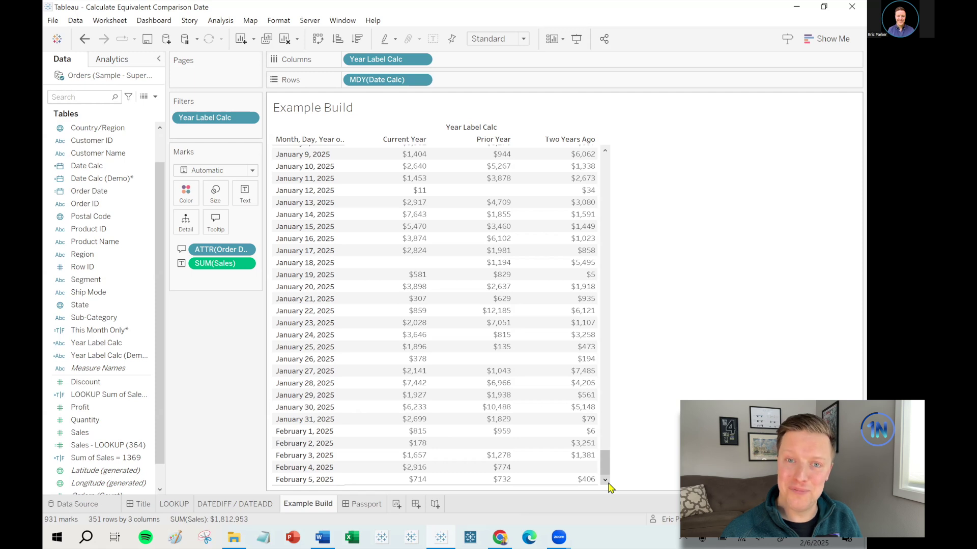
# Switch to the Passport dashboard sheet
pyautogui.click(370, 506)
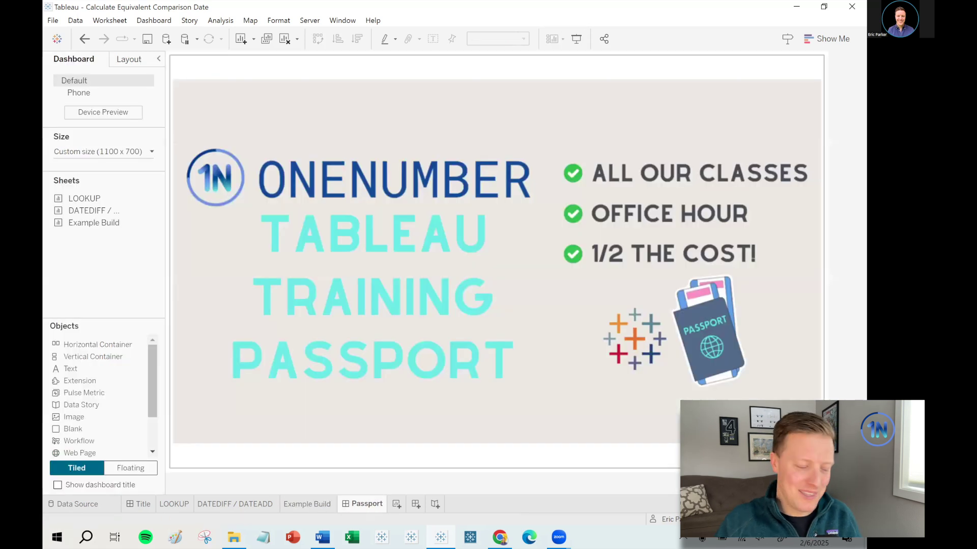